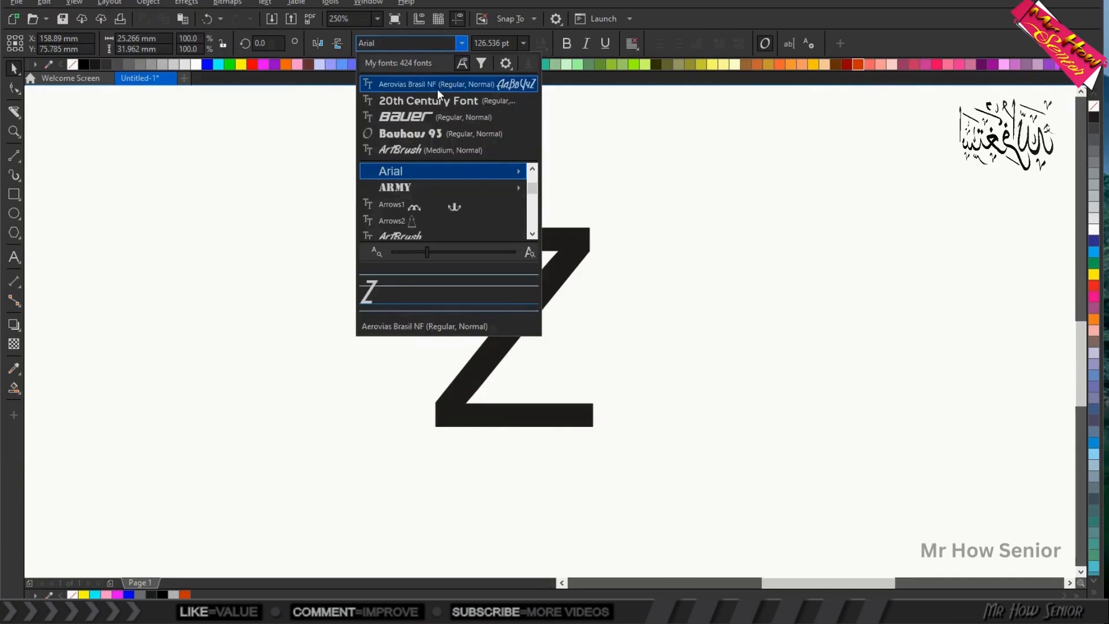
Step: Set the letter Z in the Aerovias Brasil NF font and convert it to curves
click(438, 89)
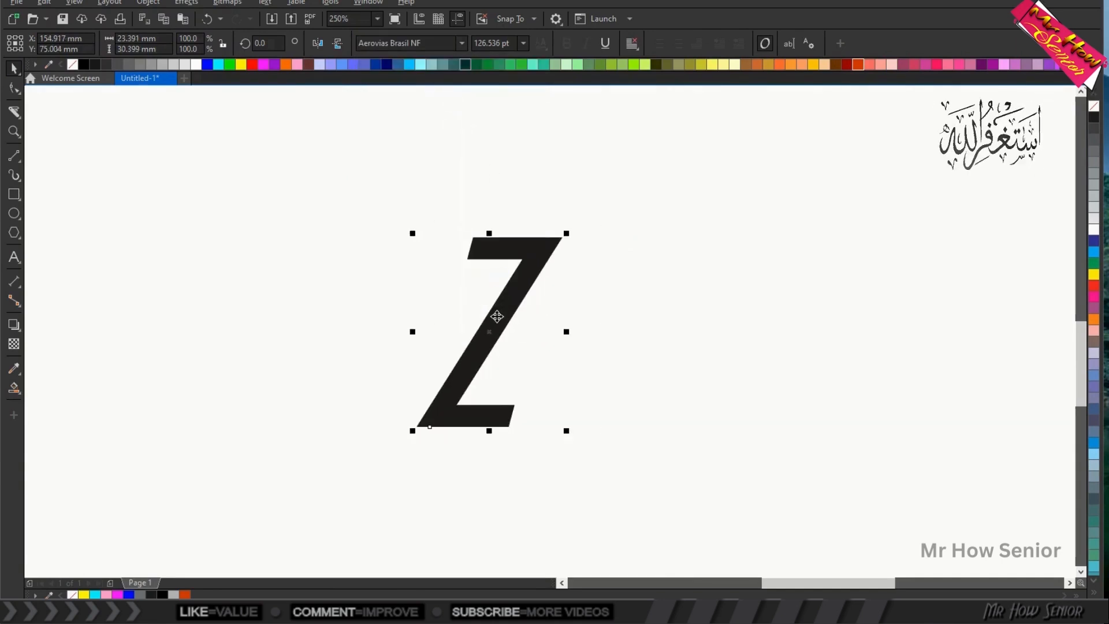
key(ctrl+q)
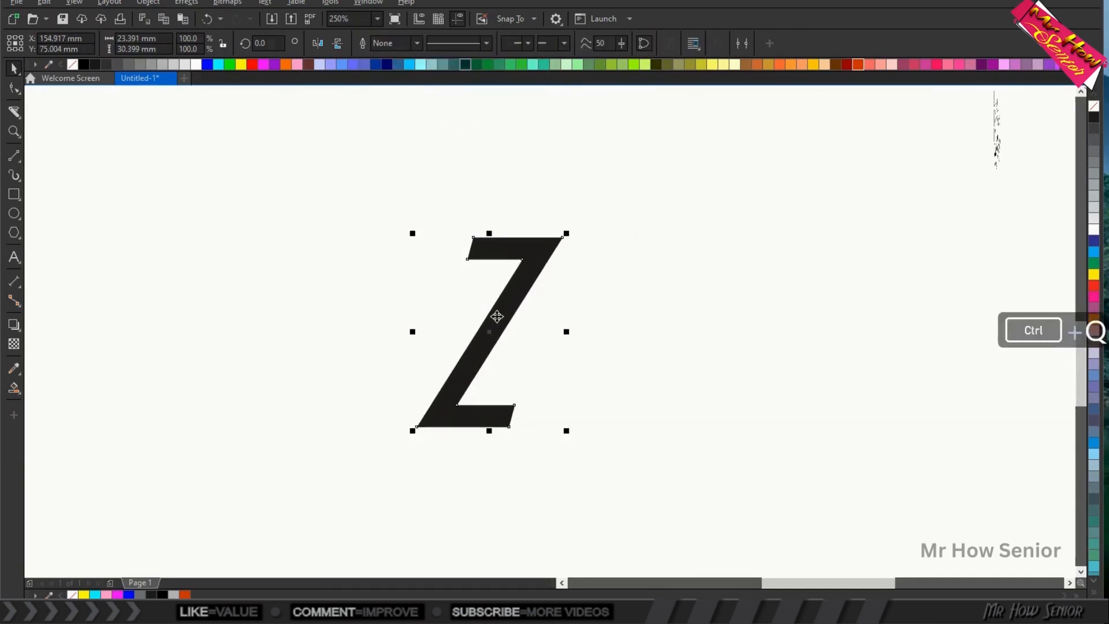
Step: Lengthen the Z's upper arm to the left and its lower arm to the right by moving their end nodes horizontally
key(F10)
drag(439, 211, 396, 265)
key(ctrl)
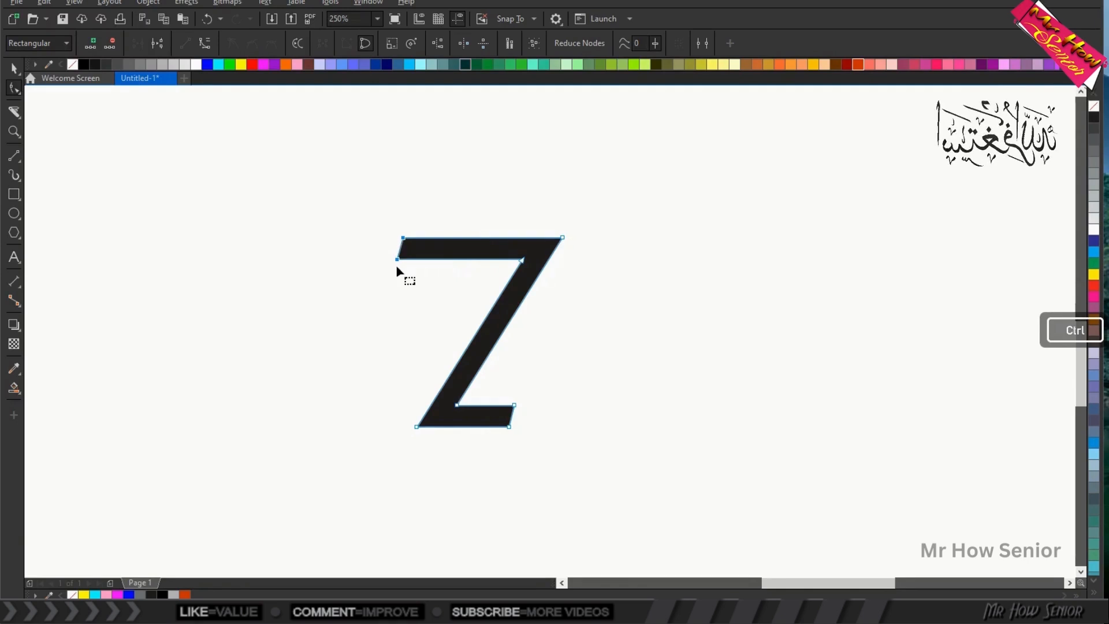
mouse_move(497, 394)
mouse_down()
mouse_move(525, 438)
mouse_move(586, 428)
mouse_up()
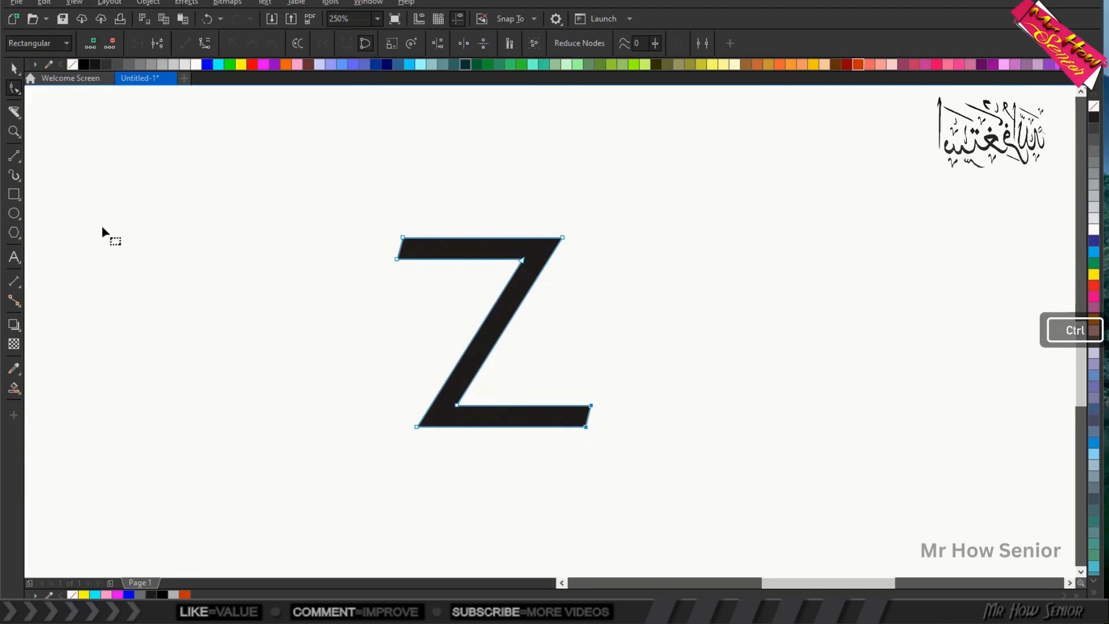
Step: Draw a straight diagonal line about 48 mm wide and 44 mm high across the Z, from upper left to lower right
click(14, 155)
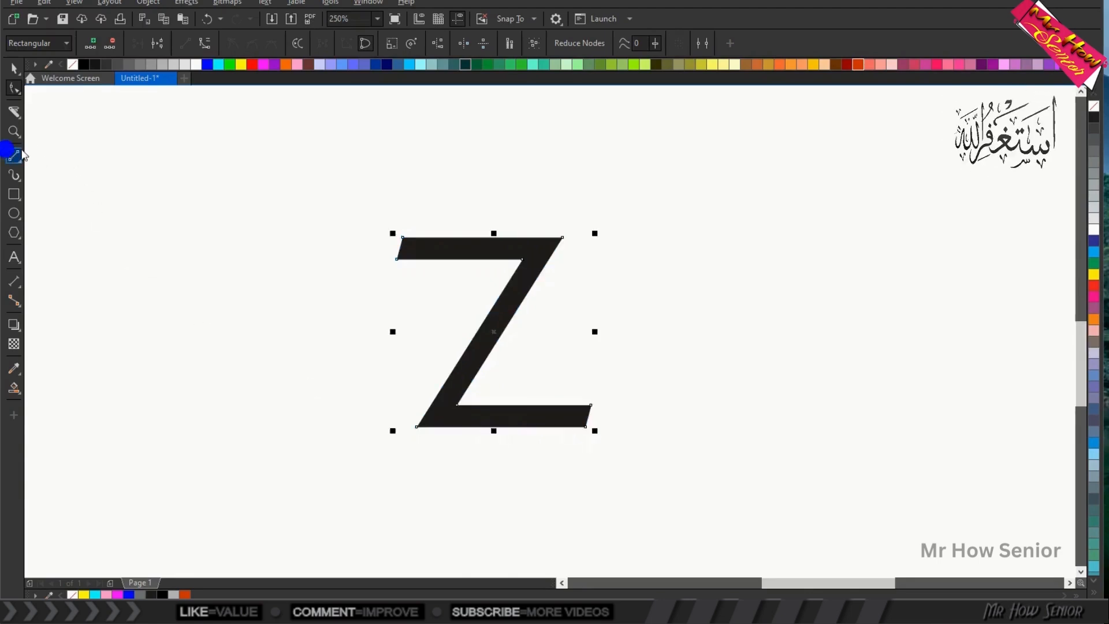
click(347, 204)
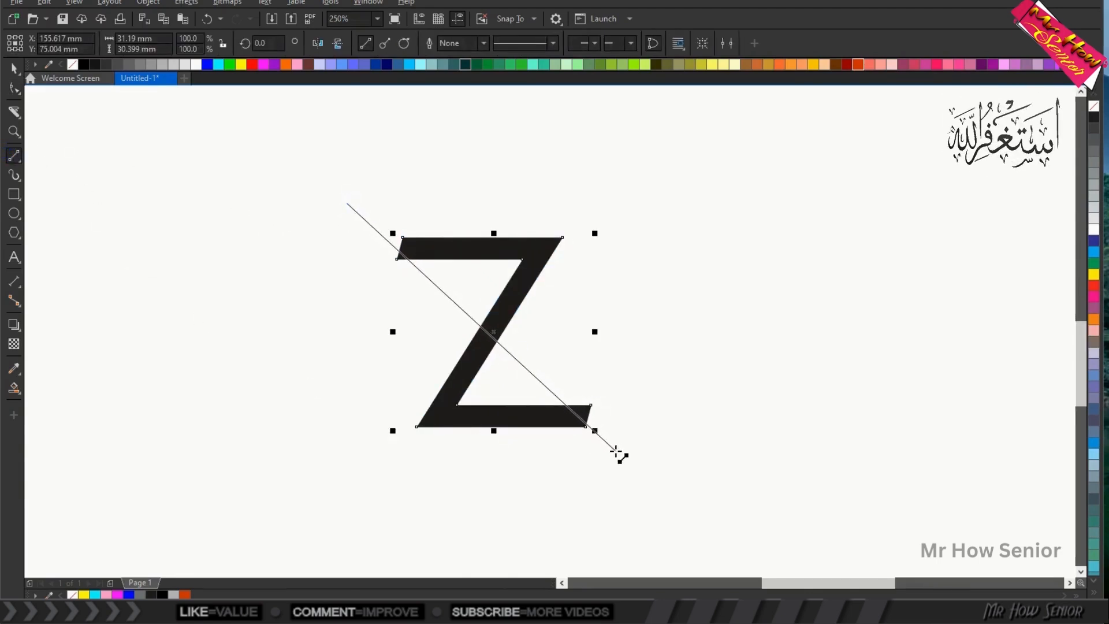
click(646, 478)
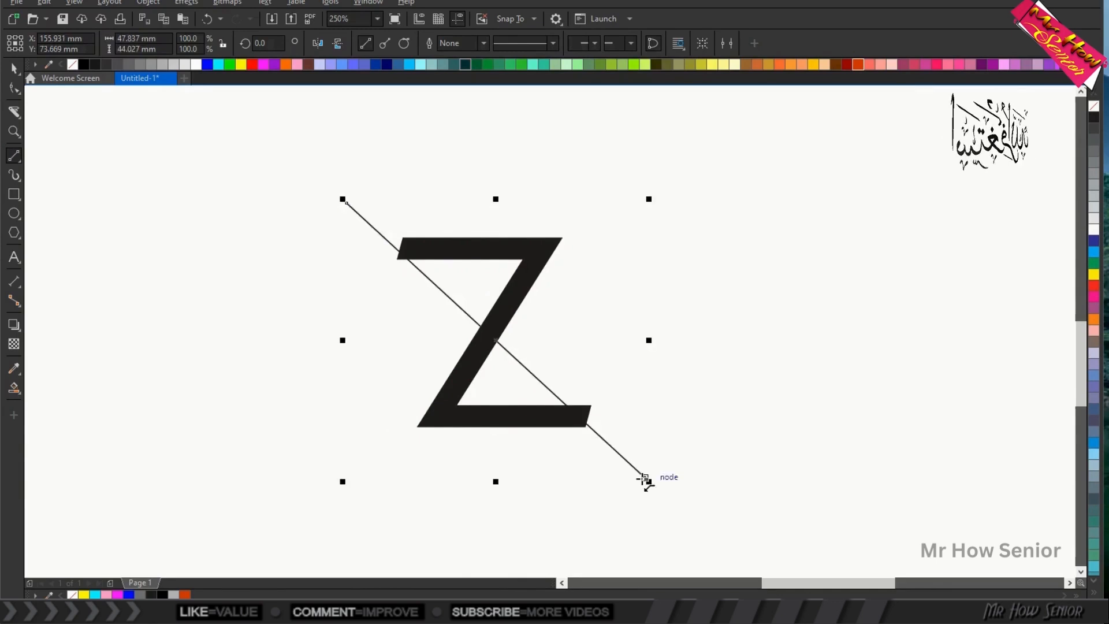
Step: Move the two end nodes of the Z's upper arm onto the diagonal line so the end slants along it
click(14, 69)
double_click(432, 250)
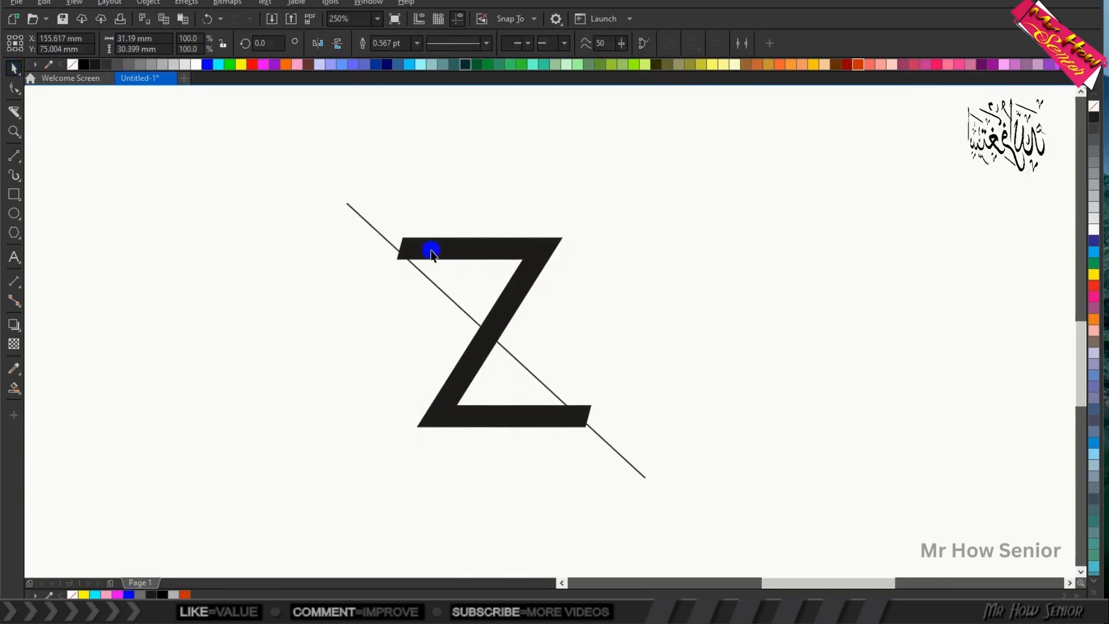
scroll(414, 254, up, 1)
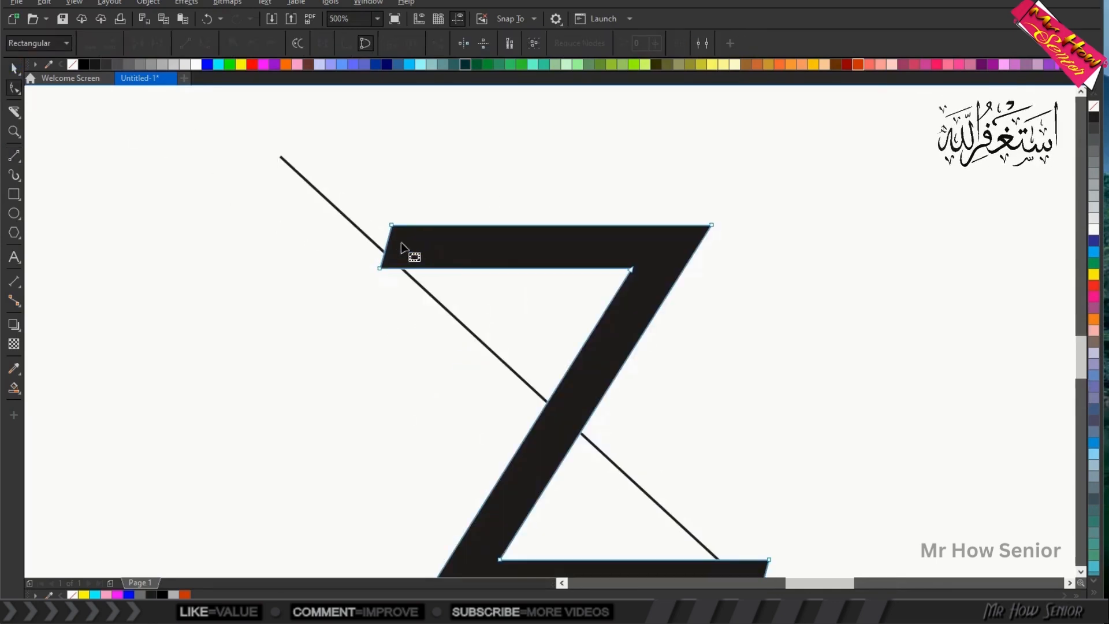
drag(392, 227, 357, 226)
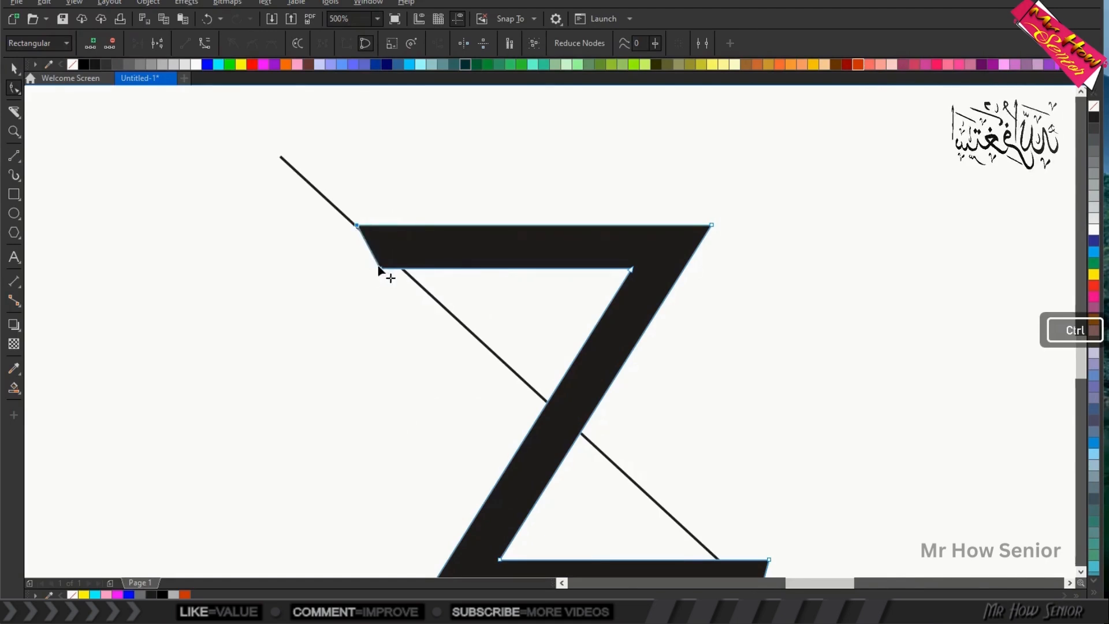
drag(379, 269, 401, 266)
scroll(376, 272, down, 2)
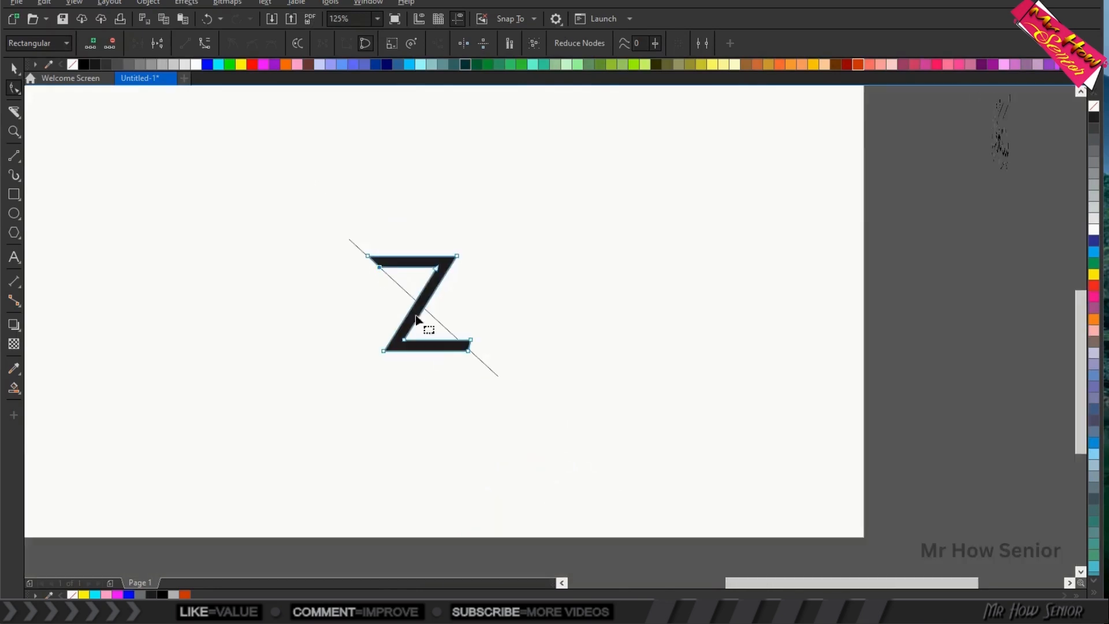
Step: Move the two end nodes of the Z's lower arm onto the diagonal line to match its slant
scroll(476, 375, up, 2)
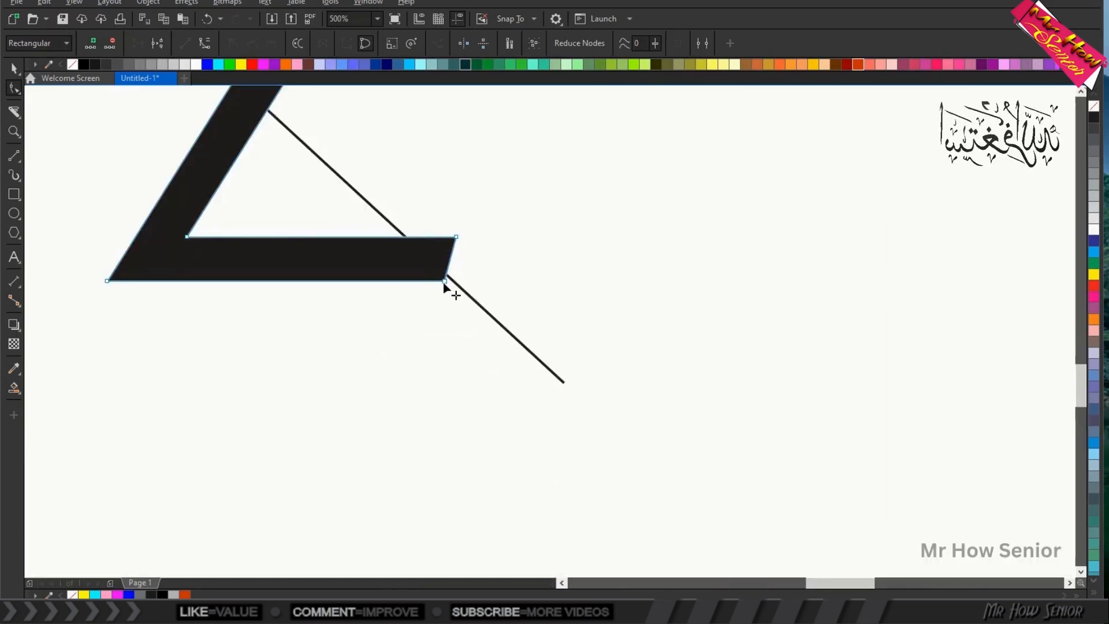
drag(444, 282, 453, 287)
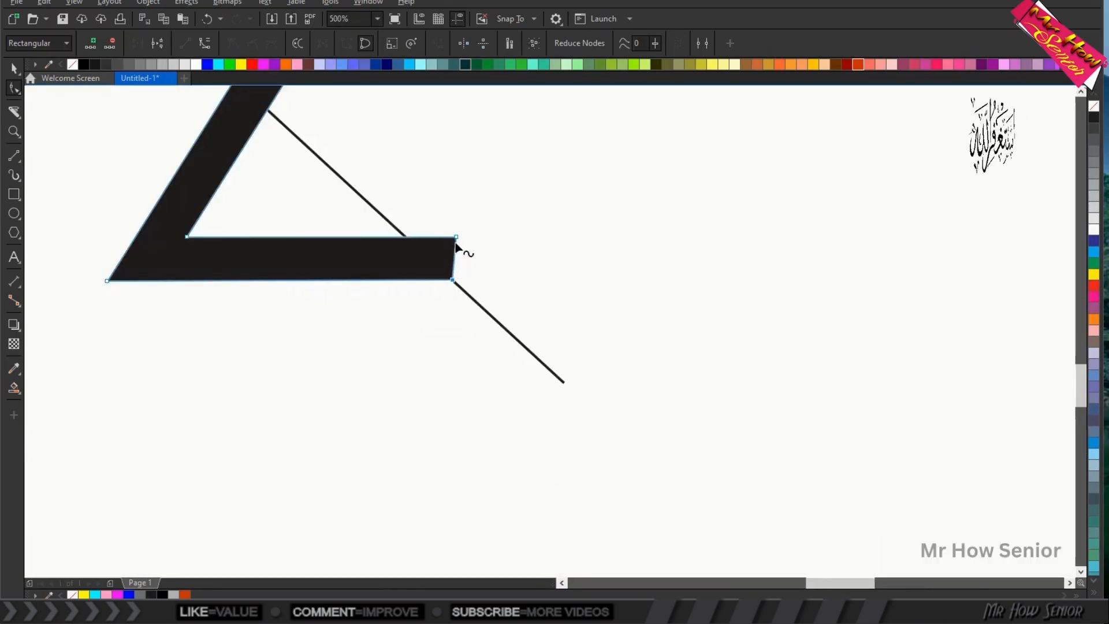
drag(456, 238, 407, 241)
scroll(457, 254, down, 2)
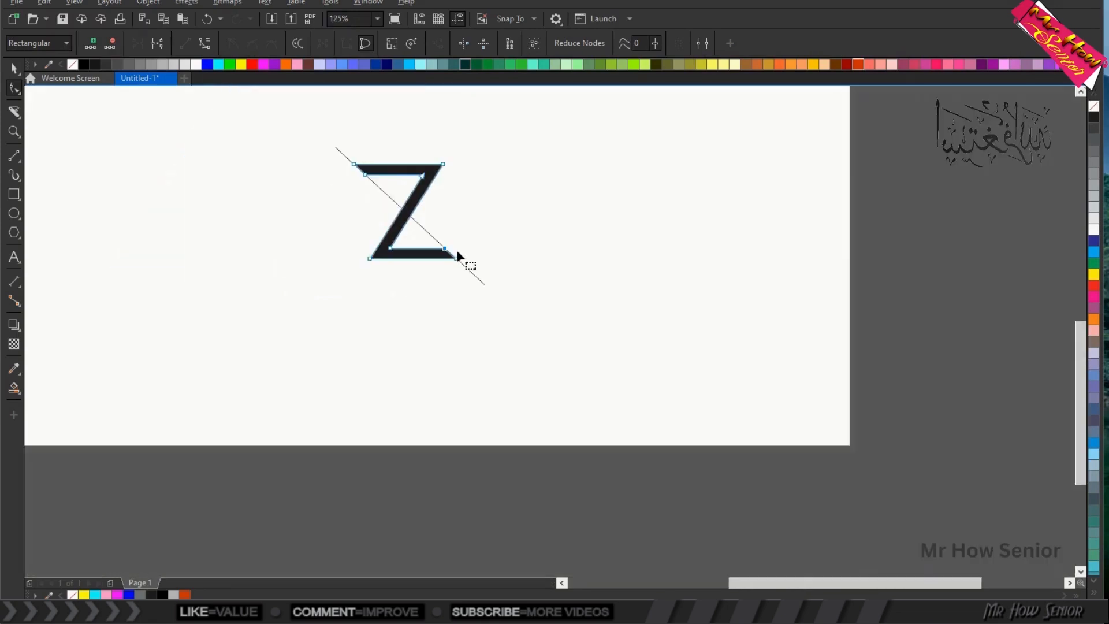
scroll(369, 164, up, 1)
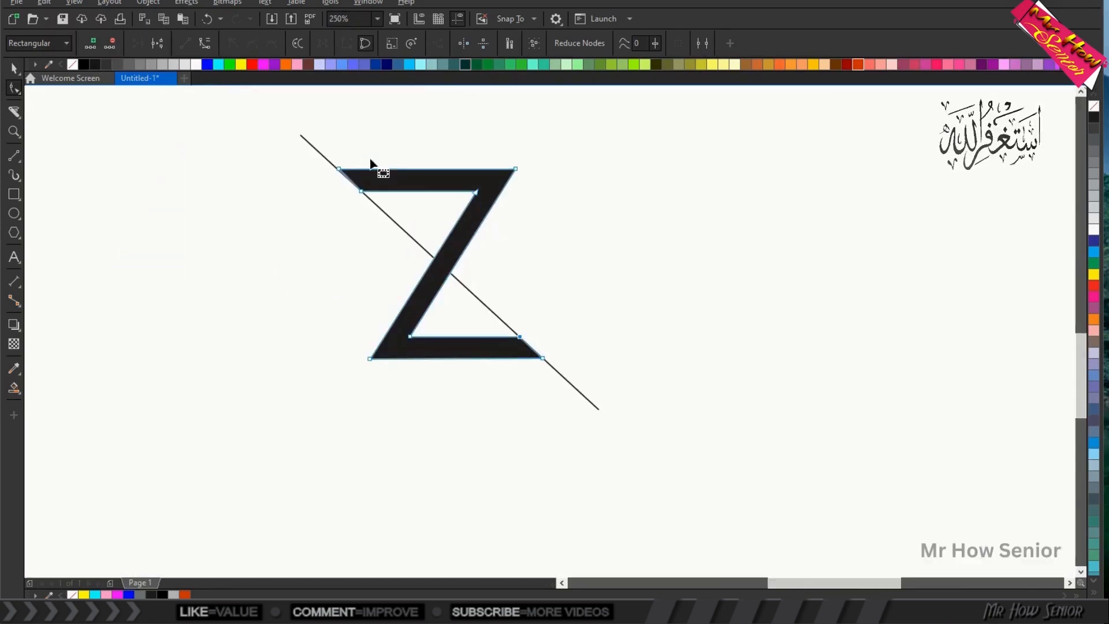
Step: Duplicate the Z in place and fill the copy red
click(14, 68)
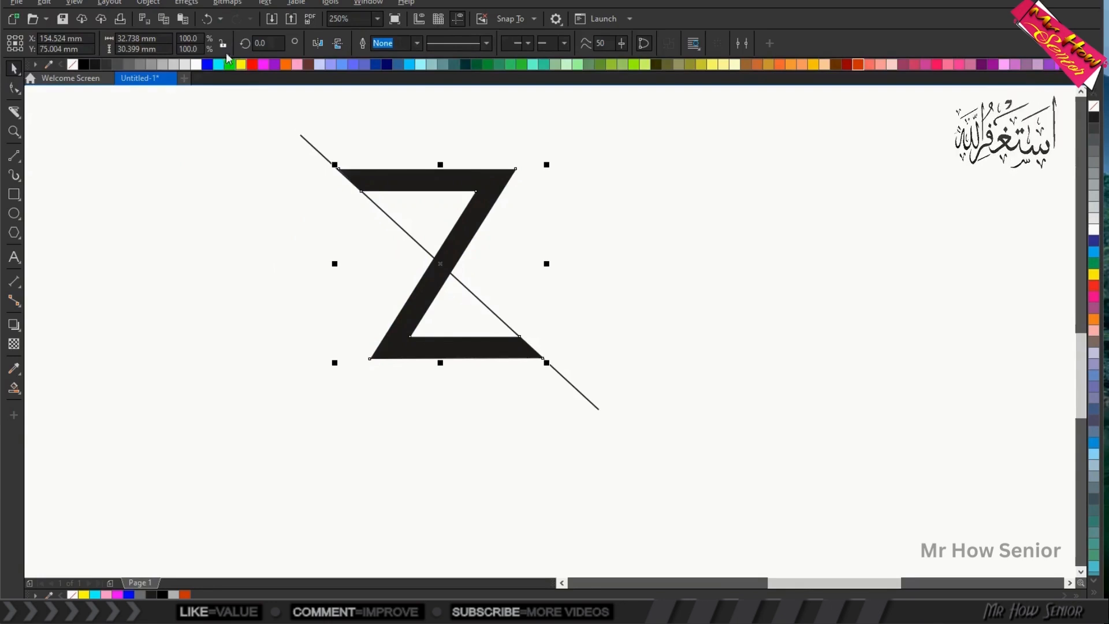
click(165, 20)
click(182, 19)
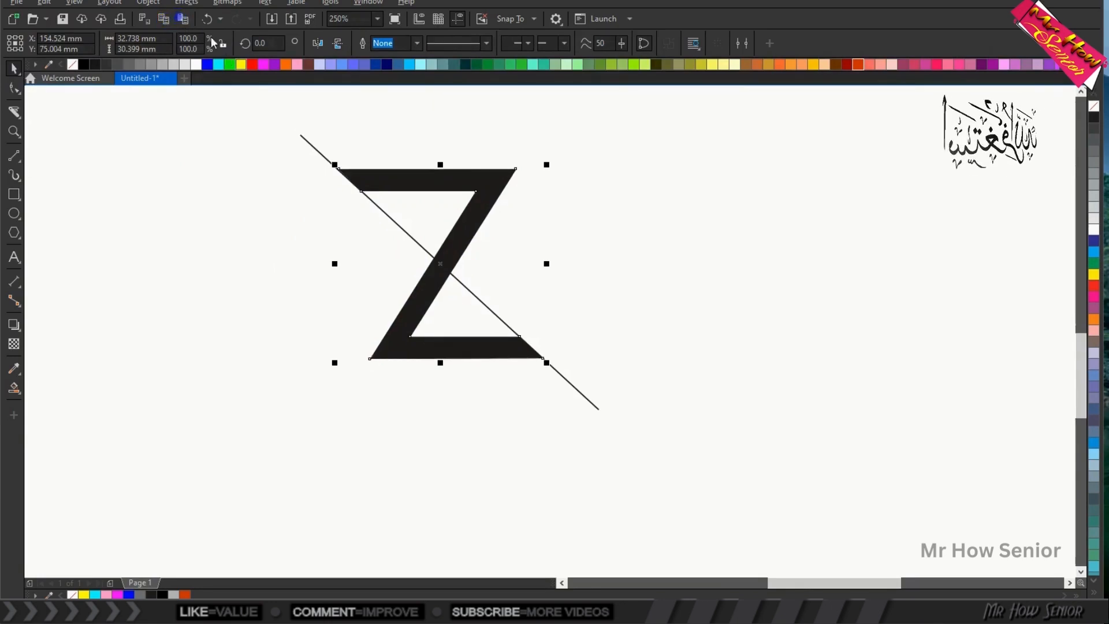
click(254, 65)
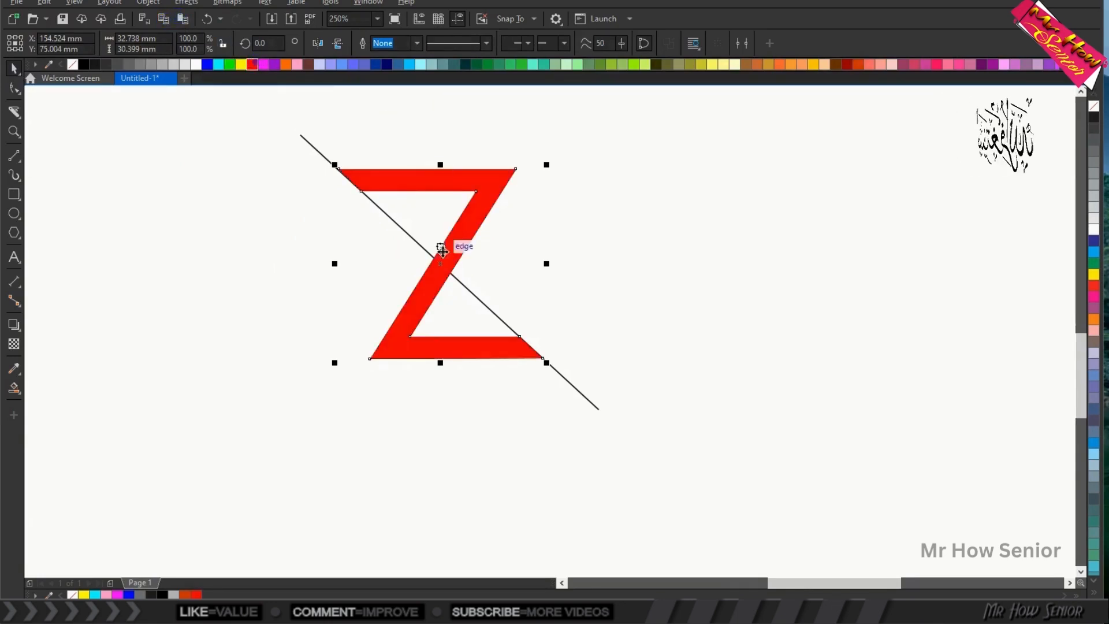
Step: Offset the red Z from the black one by about 1.8 mm left and 3.4 mm up
drag(442, 262, 428, 243)
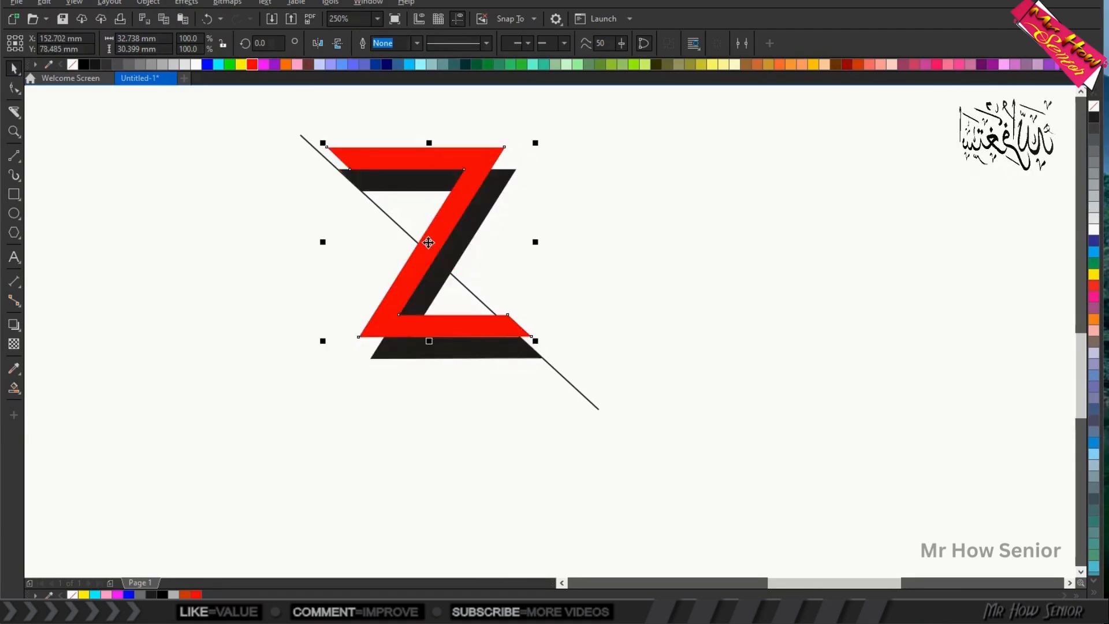
scroll(411, 220, up, 3)
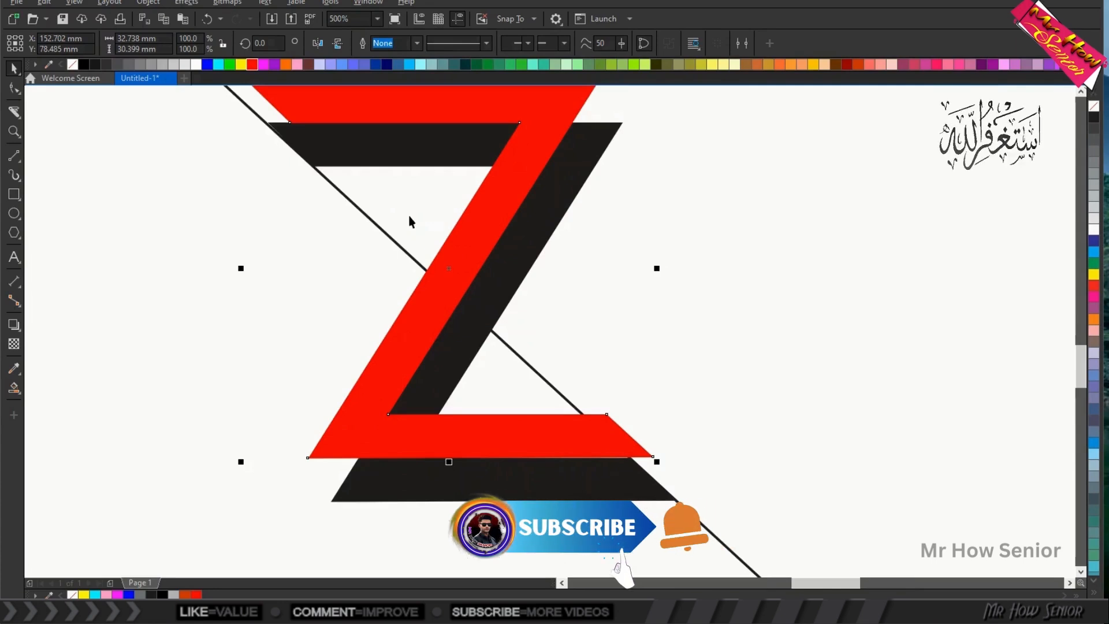
scroll(410, 219, down, 3)
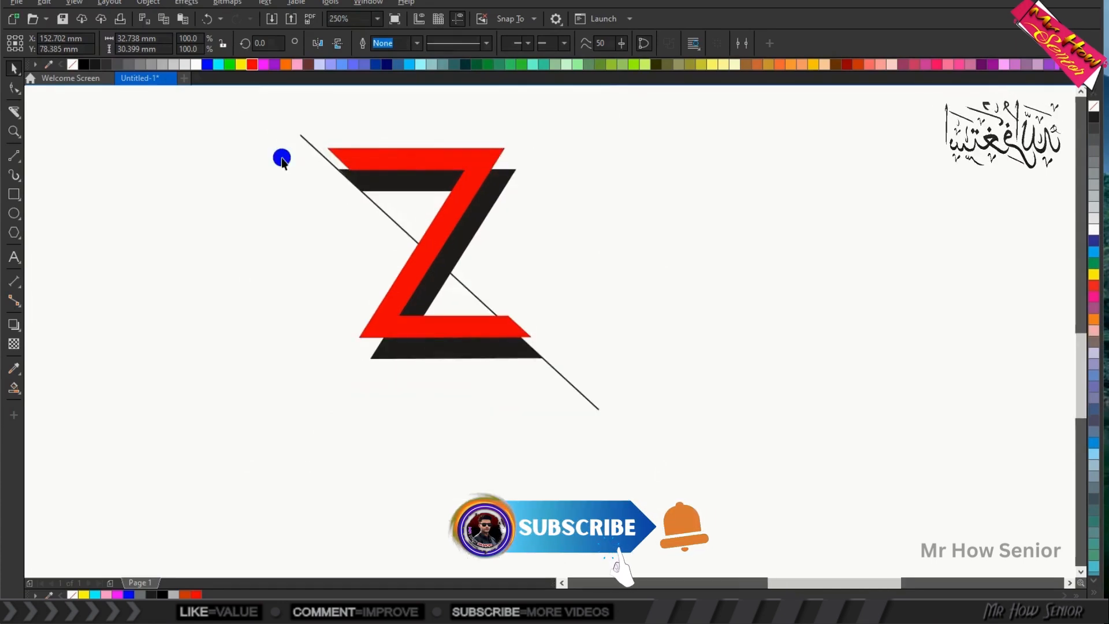
click(281, 157)
Step: Shift the slanted end nodes of the red Z's upper arm horizontally onto the diagonal line
click(349, 150)
key(F10)
scroll(352, 152, up, 3)
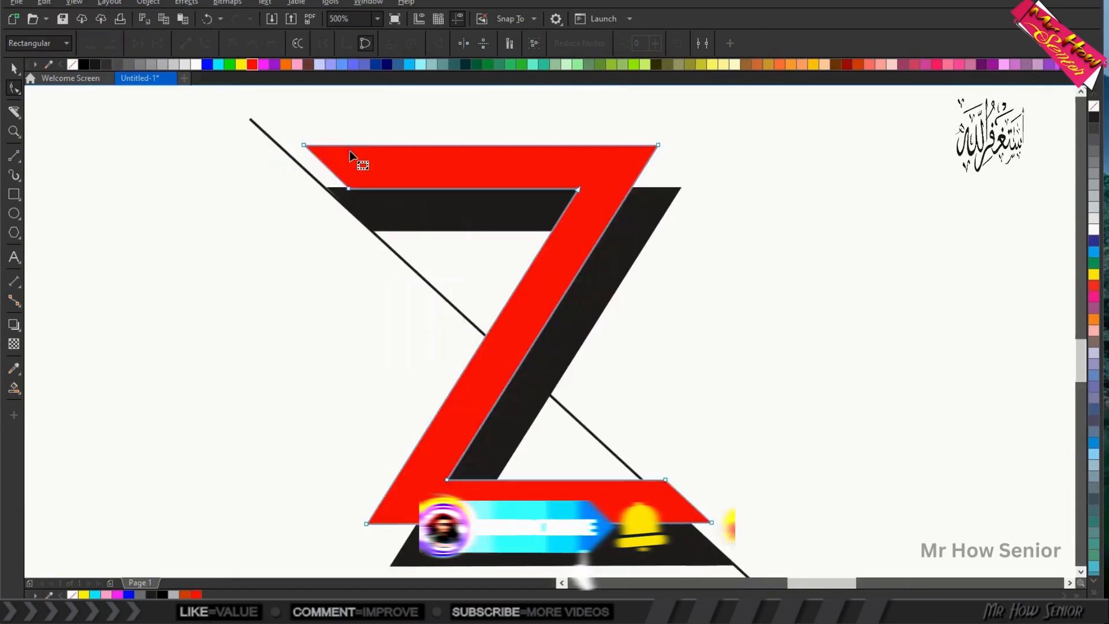
drag(238, 117, 329, 190)
Step: Shift the slanted end nodes of the red Z's lower arm horizontally onto the diagonal line
scroll(484, 298, down, 4)
scroll(541, 395, up, 4)
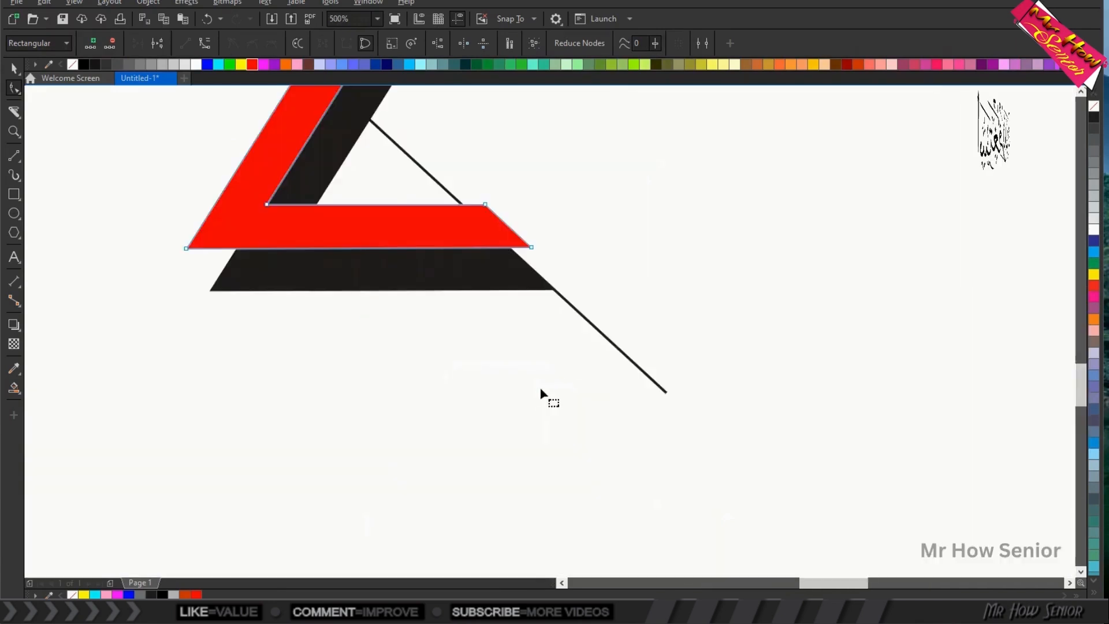
click(489, 287)
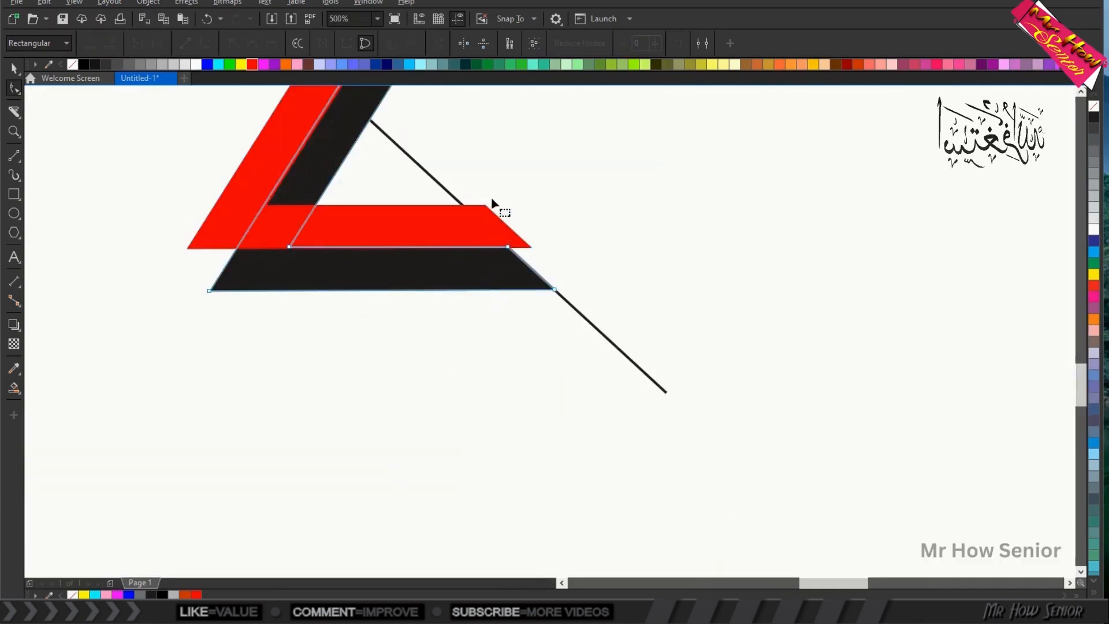
click(467, 218)
drag(460, 180, 509, 250)
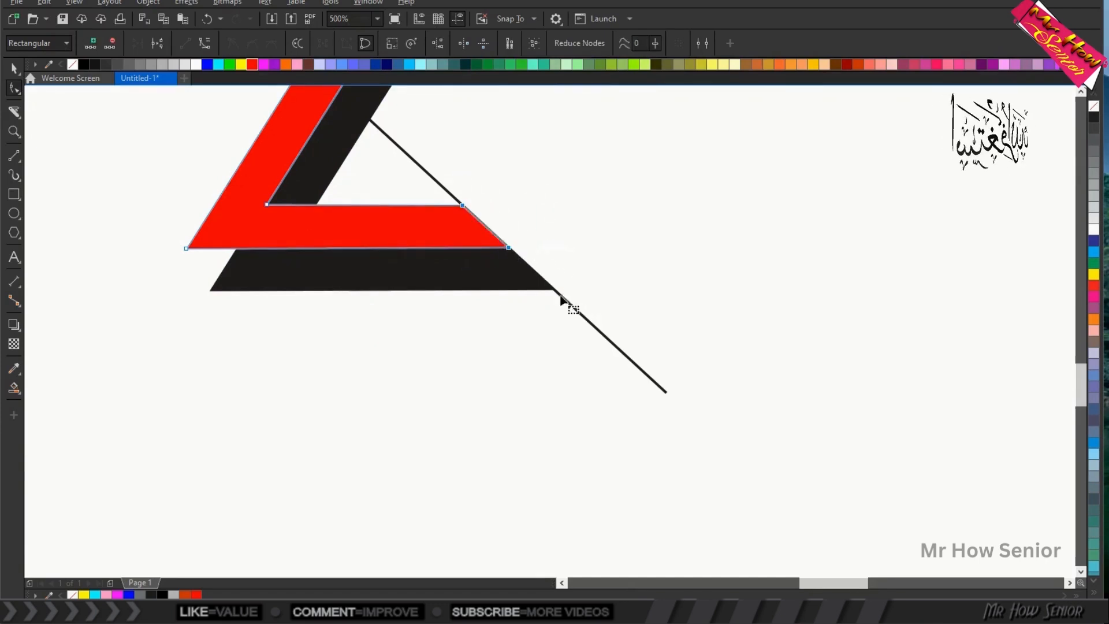
scroll(557, 310, down, 3)
scroll(434, 151, down, 4)
scroll(434, 150, up, 4)
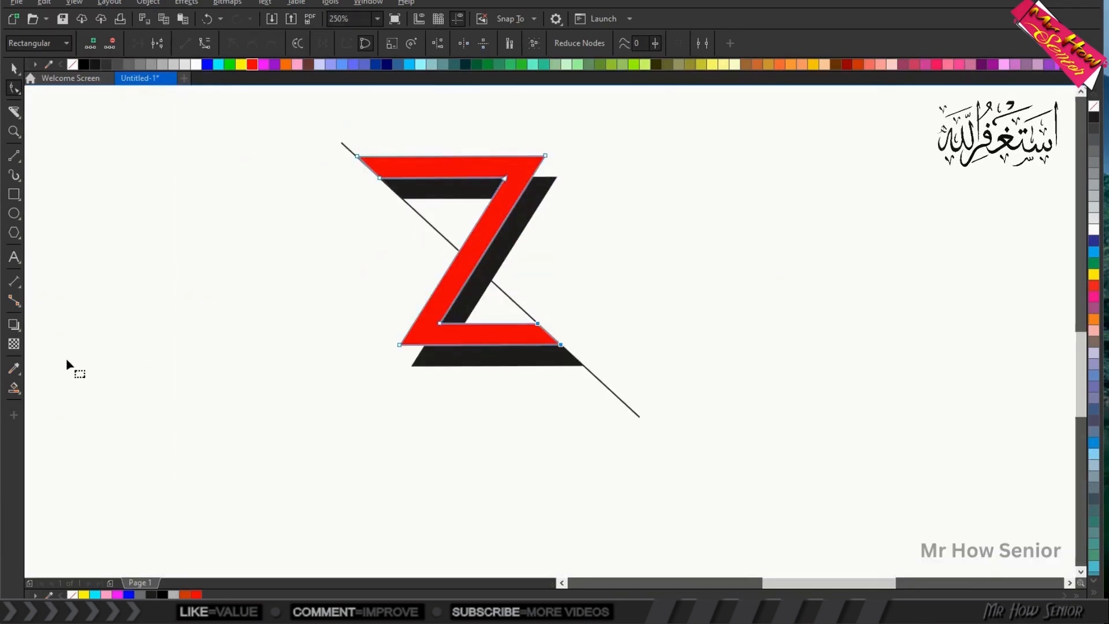
Step: Smart-fill the two triangles enclosed by the Z shapes and the diagonal line with grey and a 0.567 pt outline
key(space)
click(332, 361)
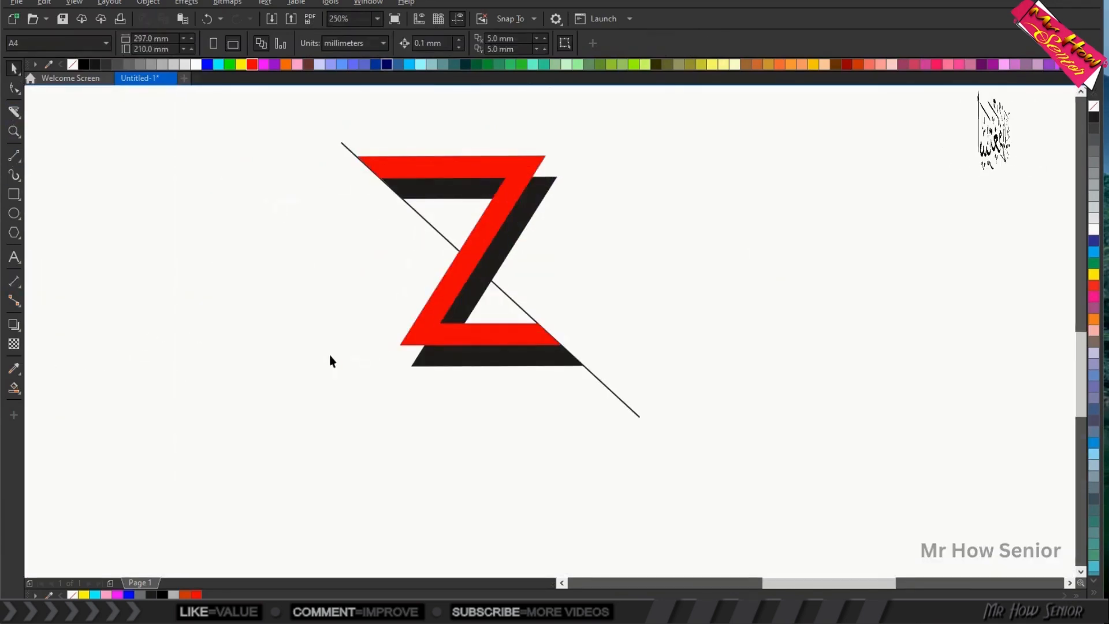
click(8, 392)
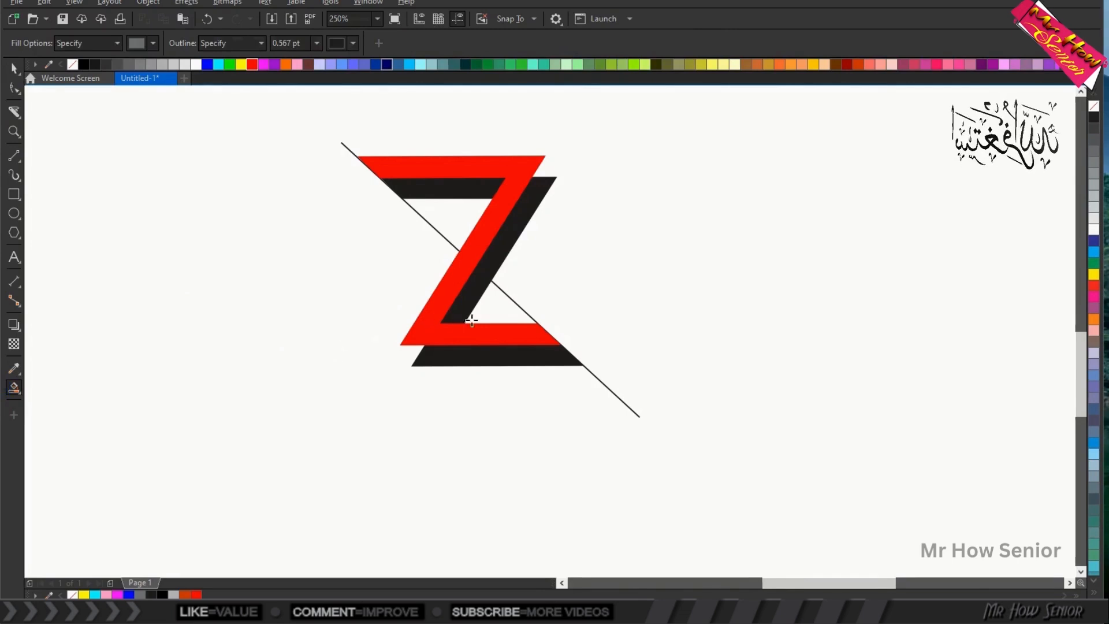
click(487, 312)
click(449, 225)
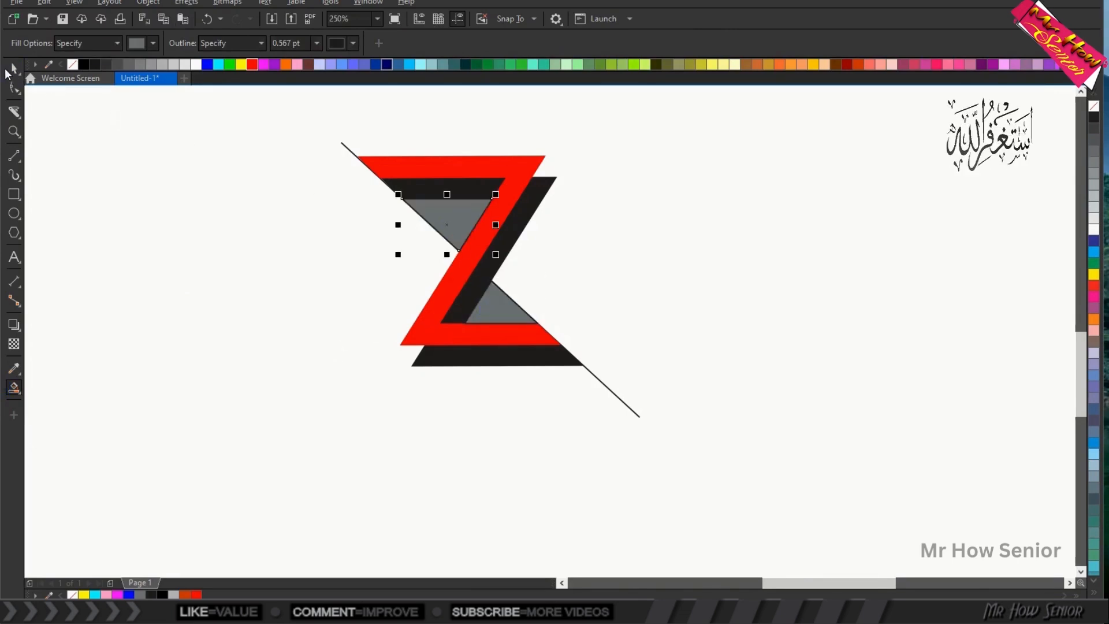
Step: Cut the red Z in two with the Knife tool, horizontally along the lower edge of the black Z's upper arm
click(9, 70)
click(216, 155)
scroll(457, 154, up, 1)
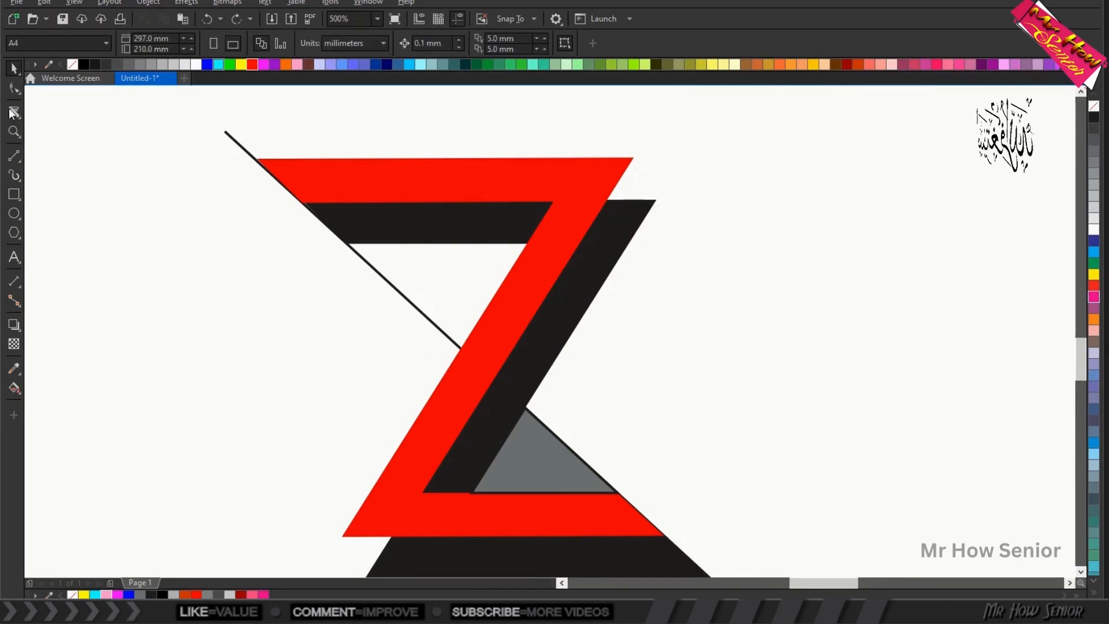
click(12, 114)
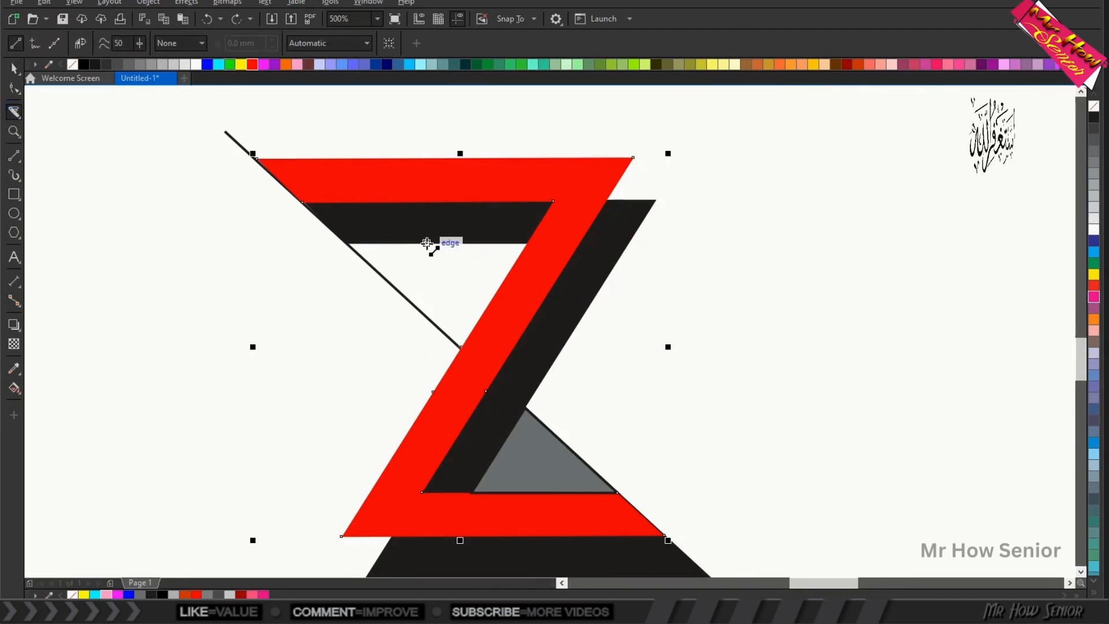
drag(428, 243, 657, 244)
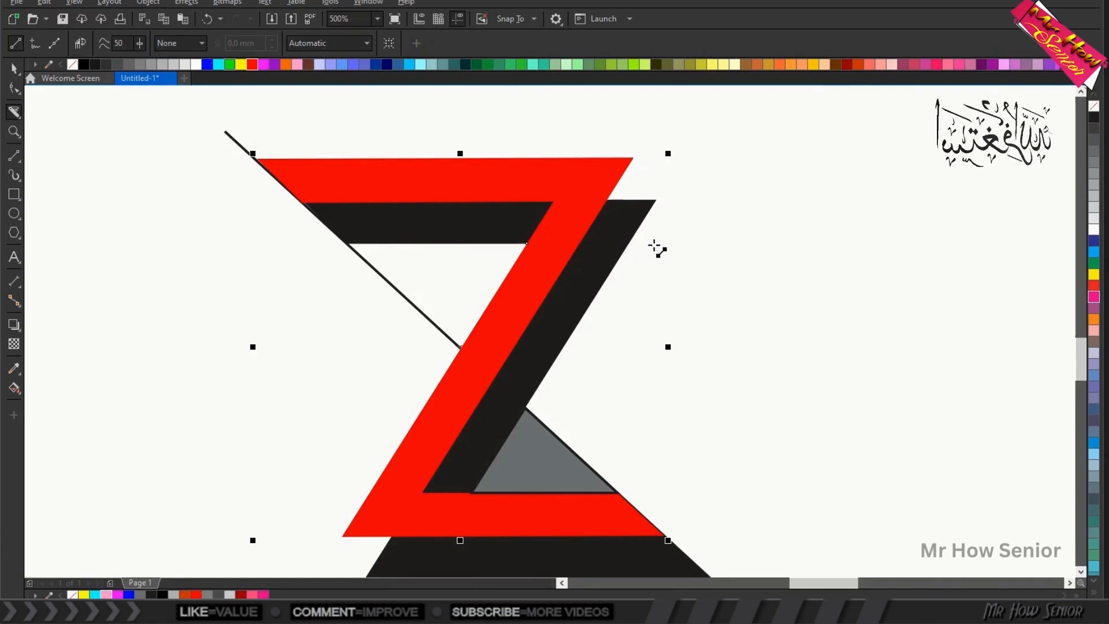
Step: Send the cut-off upper piece of the red Z behind the black Z
click(14, 69)
click(83, 127)
click(305, 178)
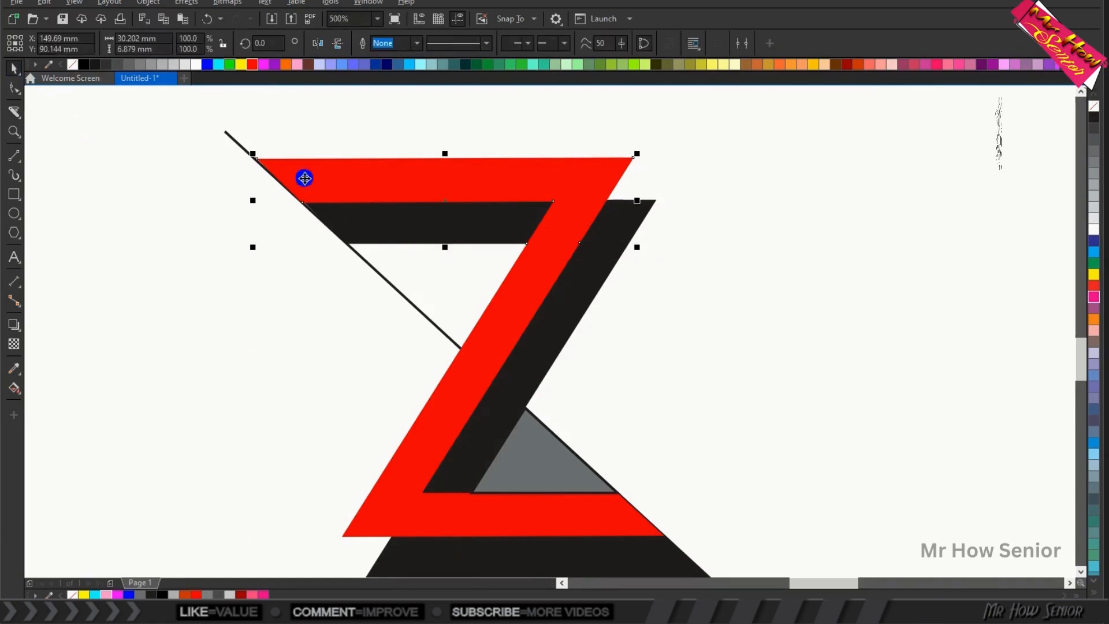
key(Page_Down)
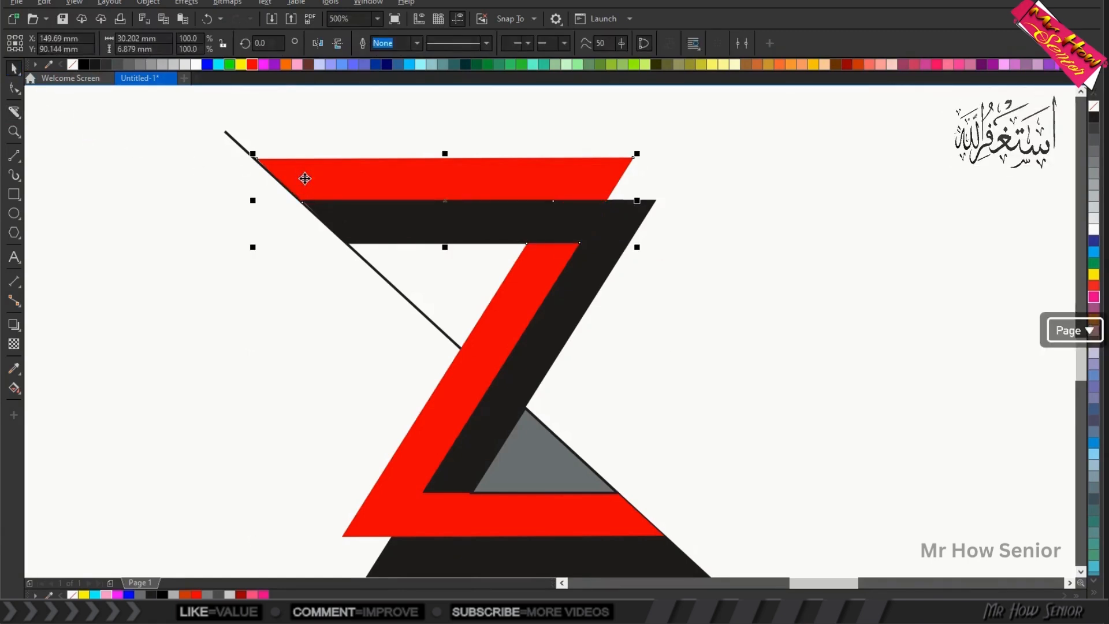
click(213, 250)
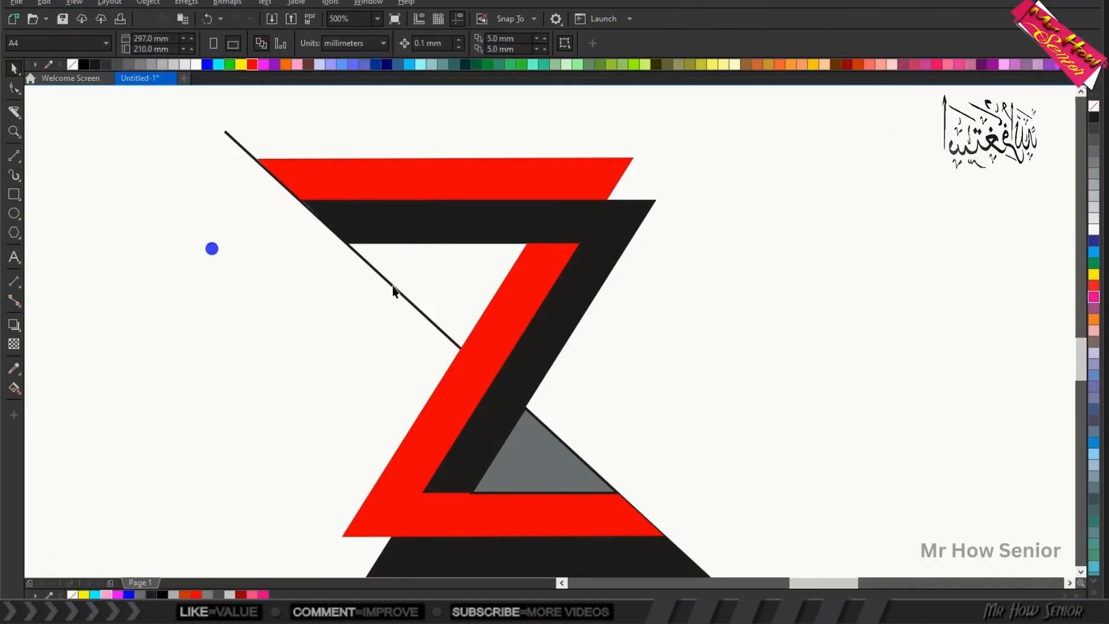
Step: Smart-fill the triangle between the upper arms, the red stroke and the diagonal line with grey and a 0.567 pt outline
scroll(387, 290, down, 2)
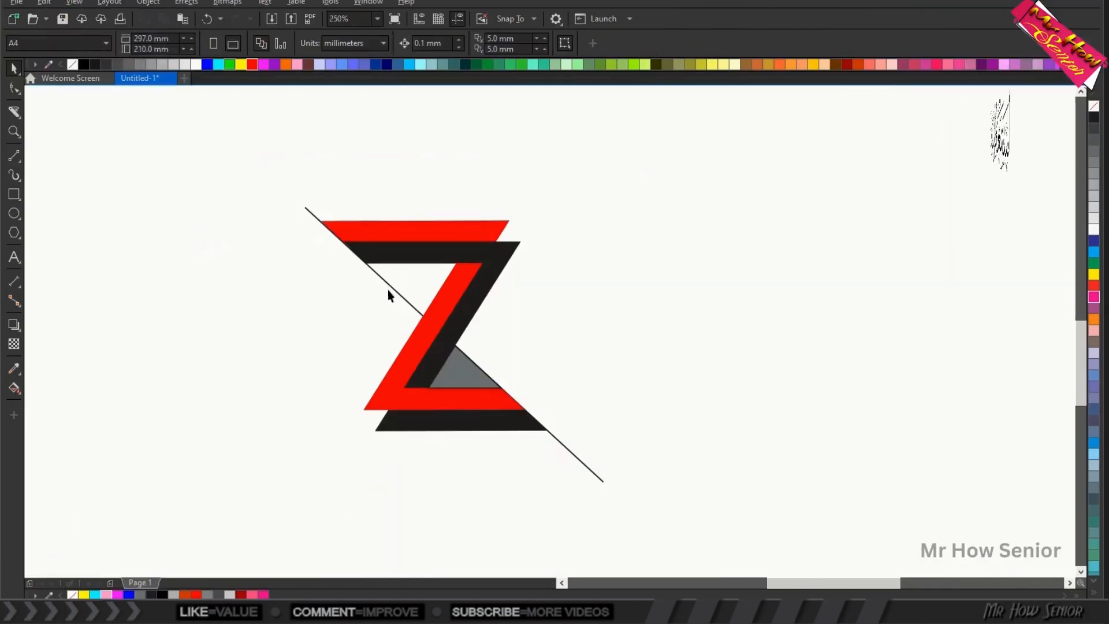
click(449, 378)
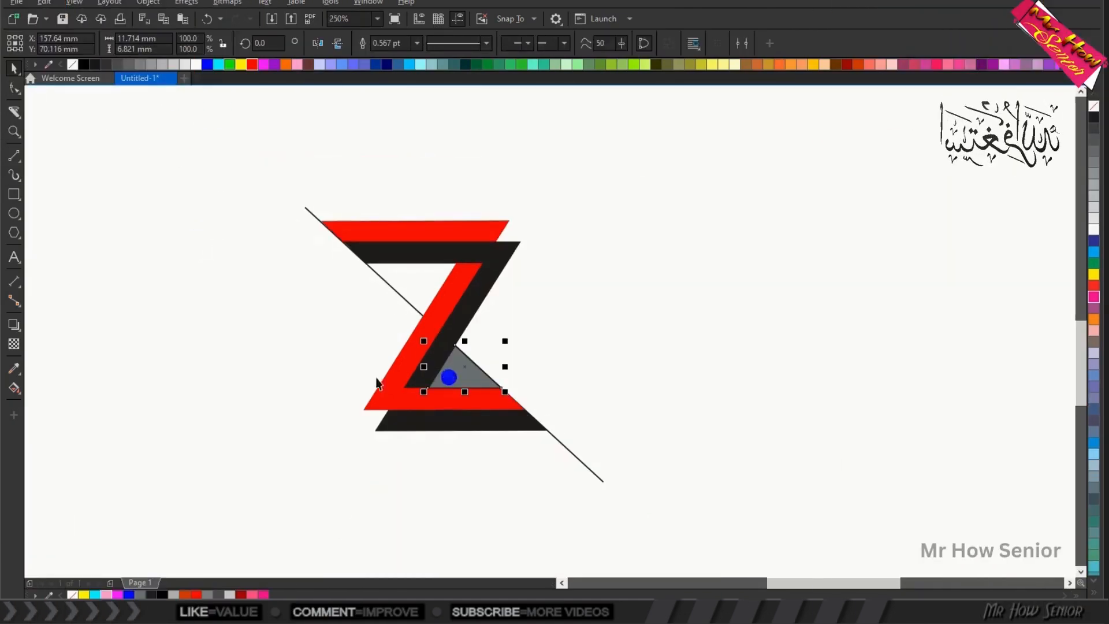
click(21, 399)
click(32, 401)
click(397, 289)
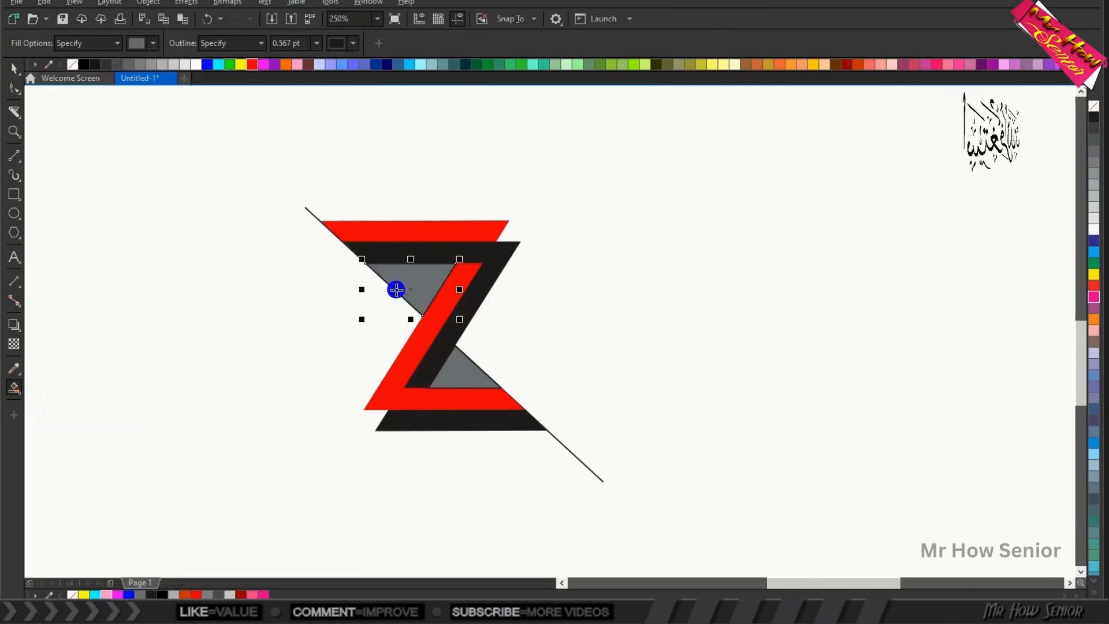
click(14, 68)
click(218, 224)
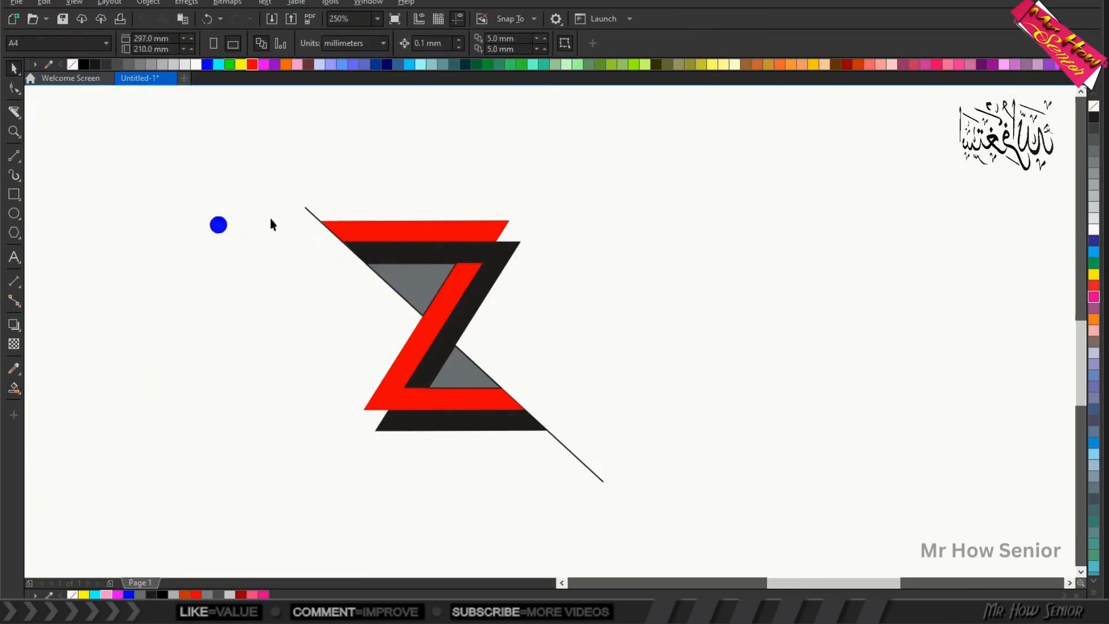
Step: Delete both pieces of the diagonal guide line
click(306, 208)
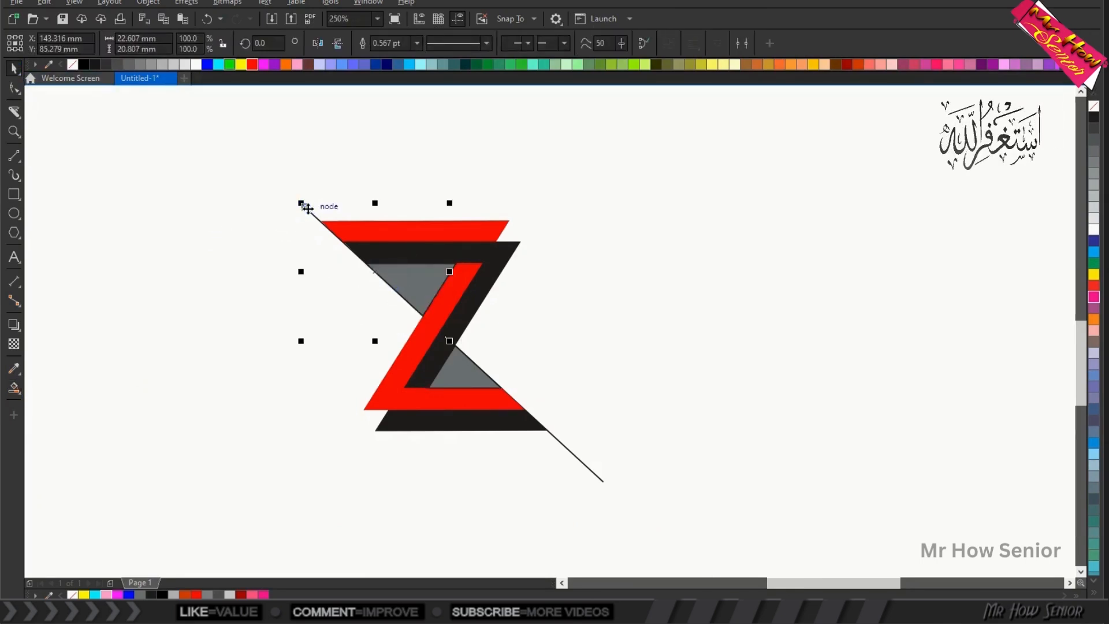
key(Delete)
click(563, 446)
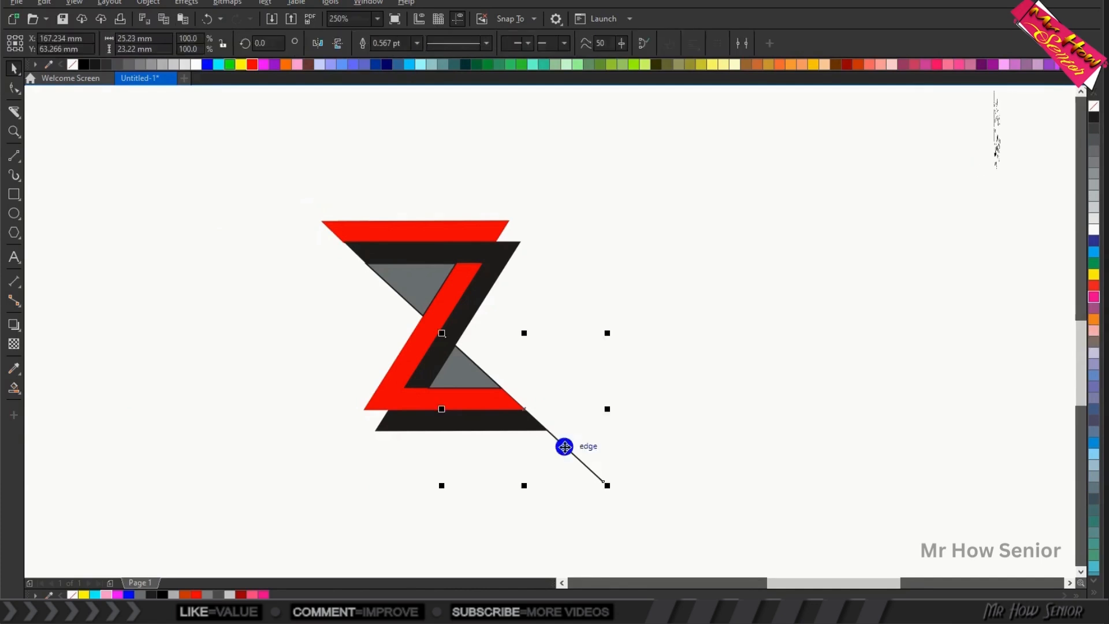
key(Delete)
Step: Weld the two grey triangles into one object and fill it with black
click(473, 371)
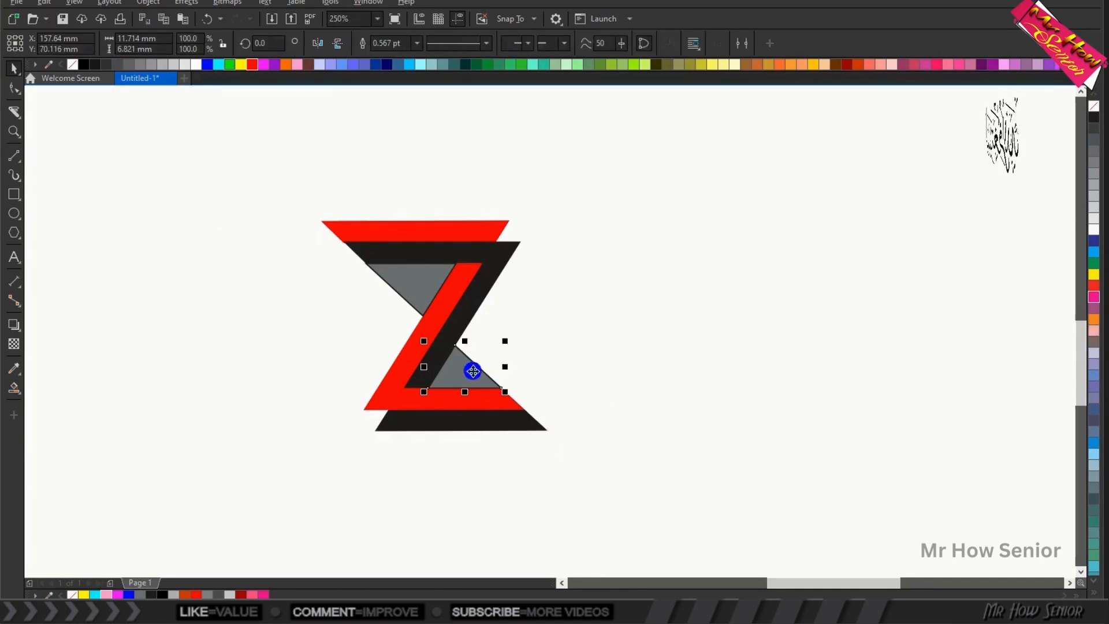
shift+click(419, 289)
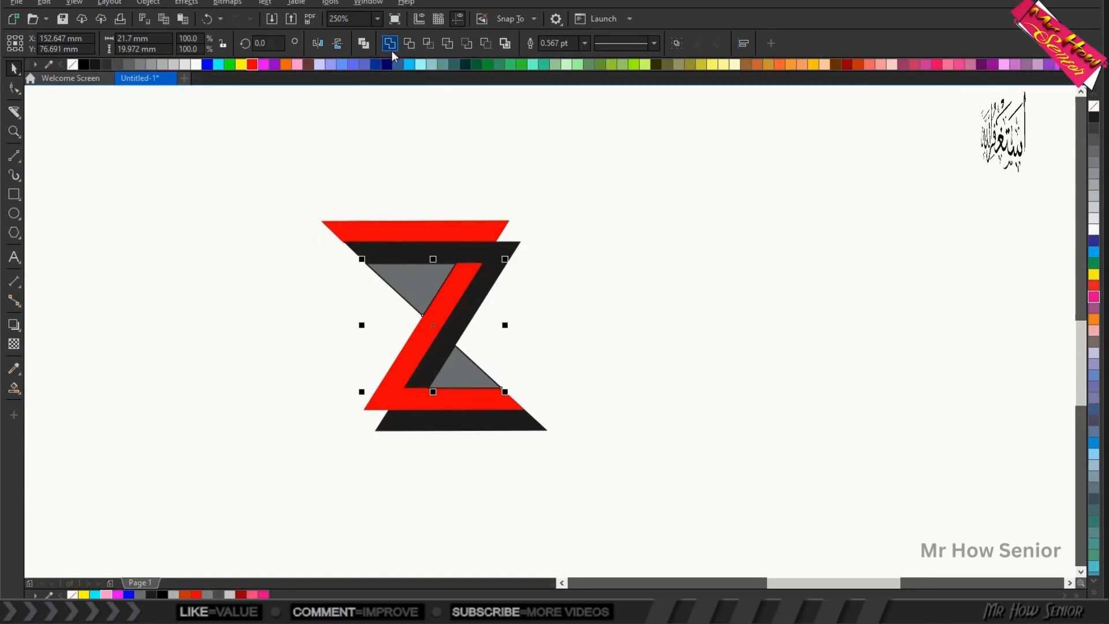
click(85, 64)
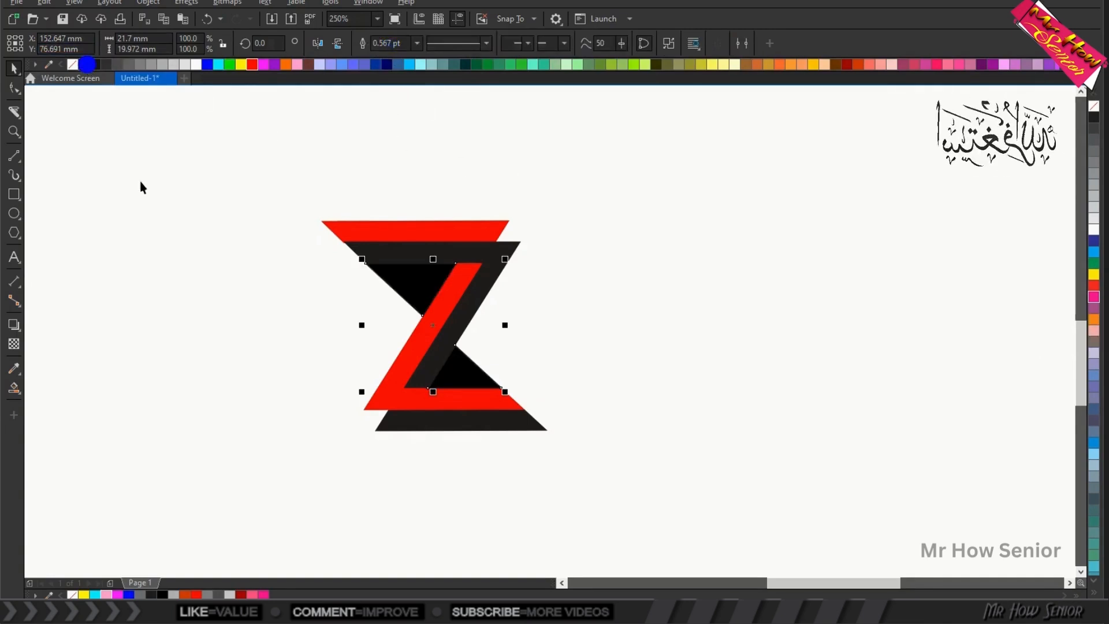
click(143, 192)
Step: Fill the large black Z with a linear gradient from dark grey at its upper arm to light grey at its lower arm
click(378, 248)
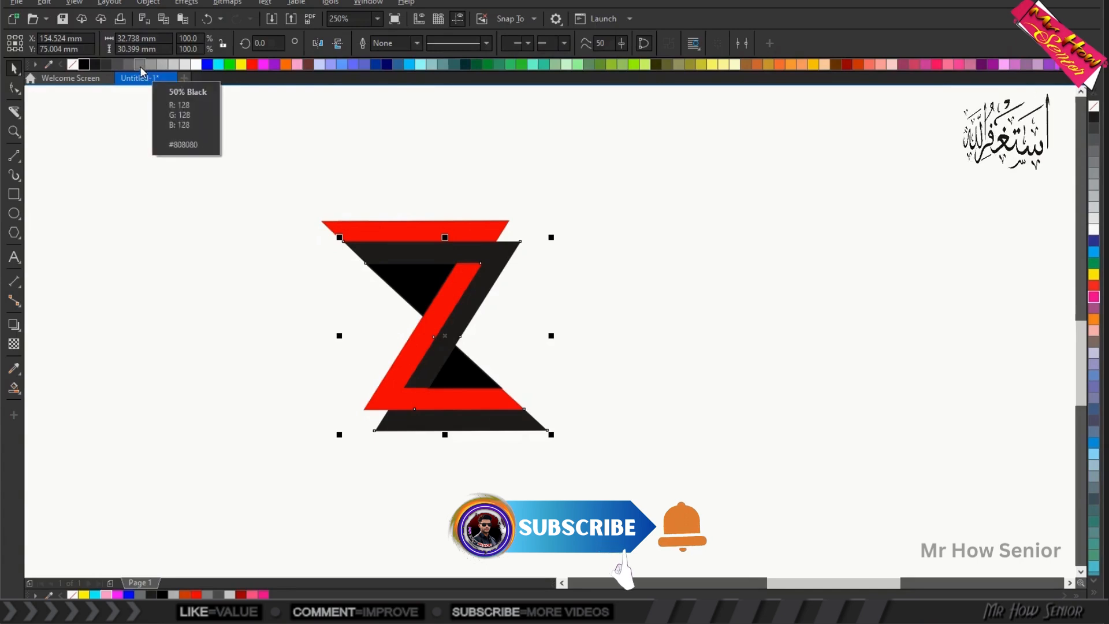
click(117, 64)
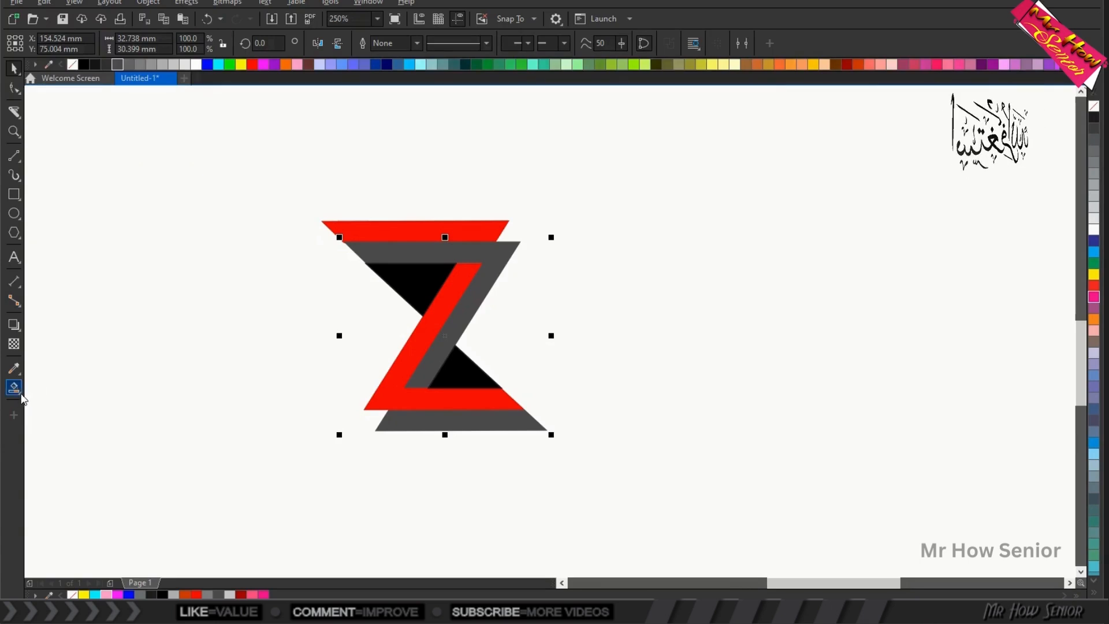
click(22, 399)
click(39, 391)
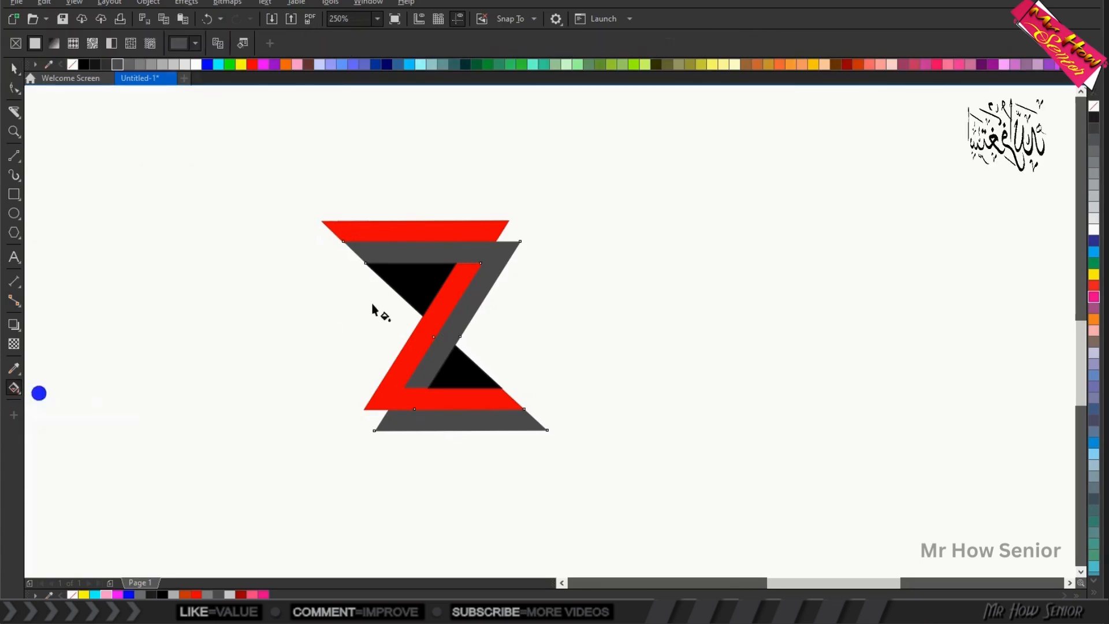
drag(384, 252, 511, 429)
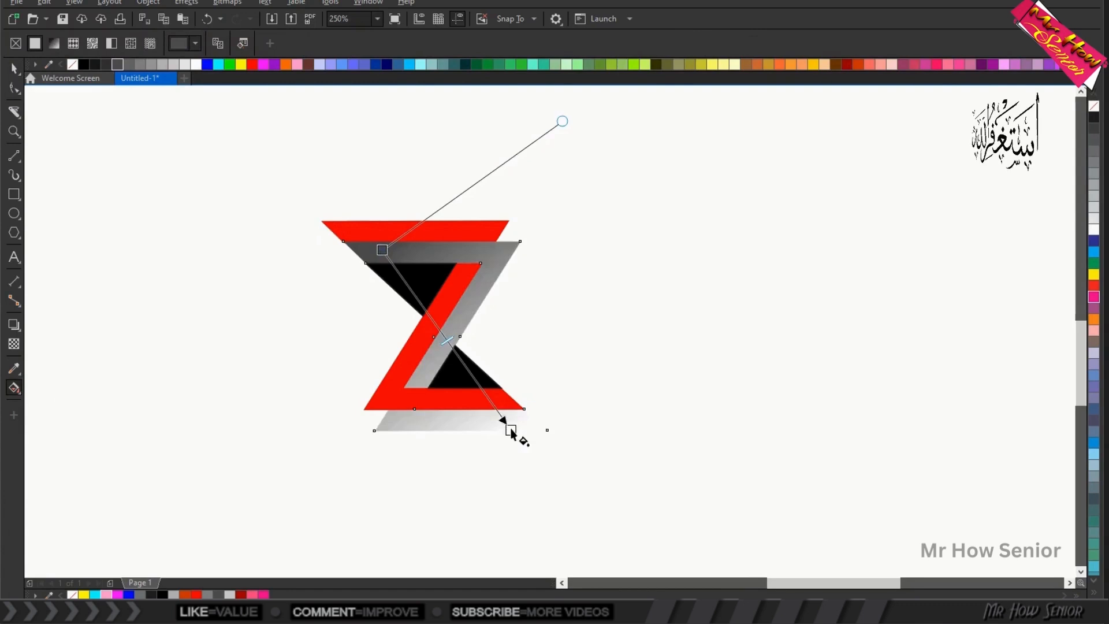
click(161, 65)
click(12, 69)
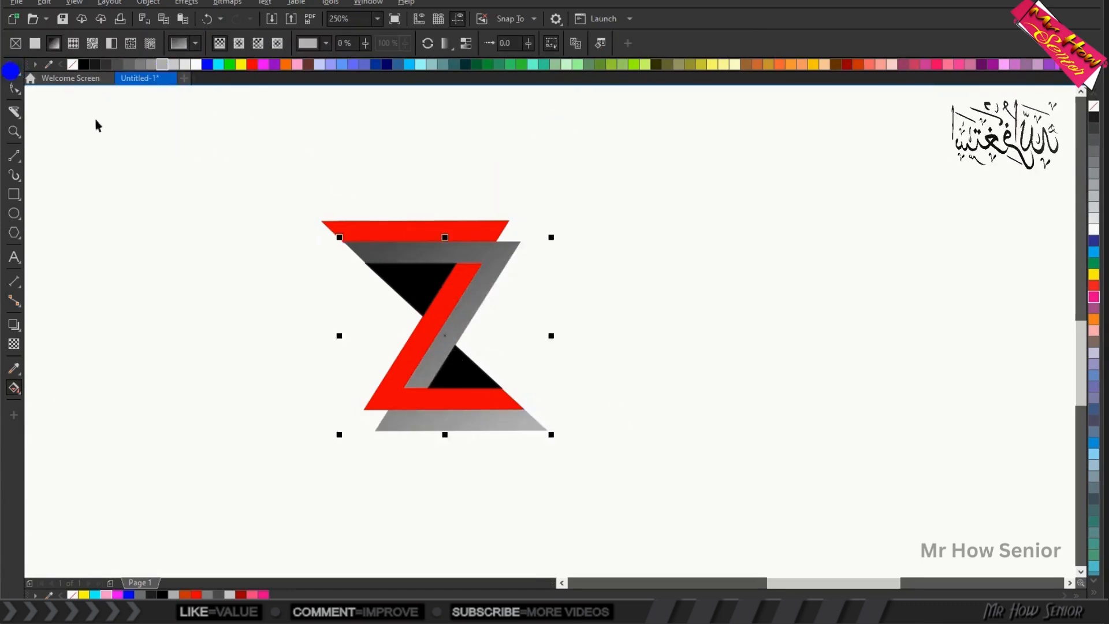
click(199, 231)
Step: Weld the two red pieces back into a single Z shape
click(379, 399)
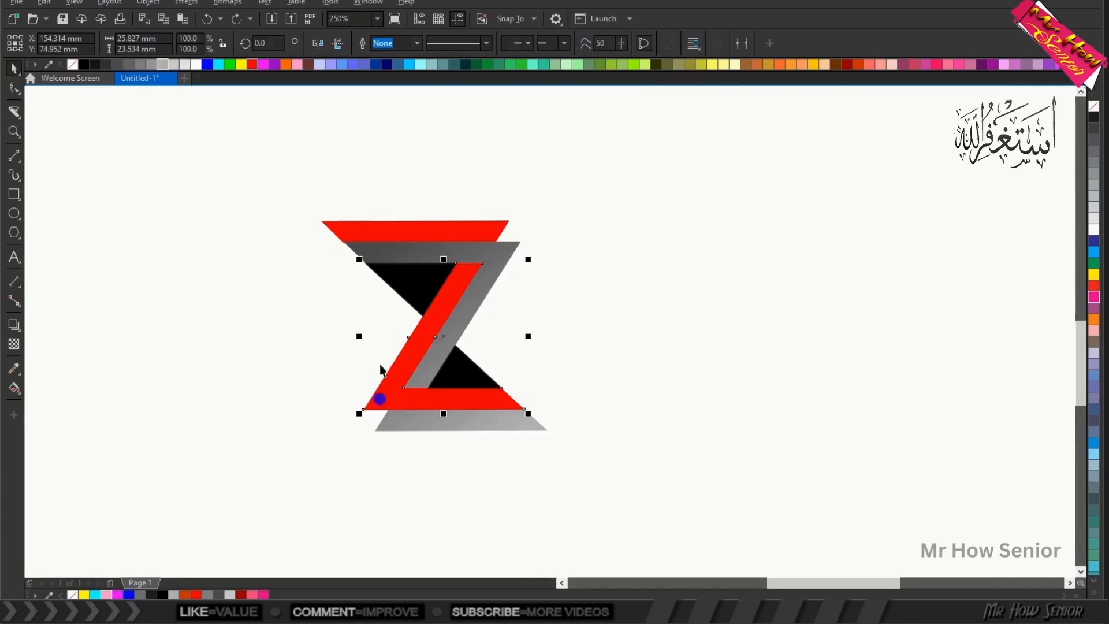
shift+click(359, 232)
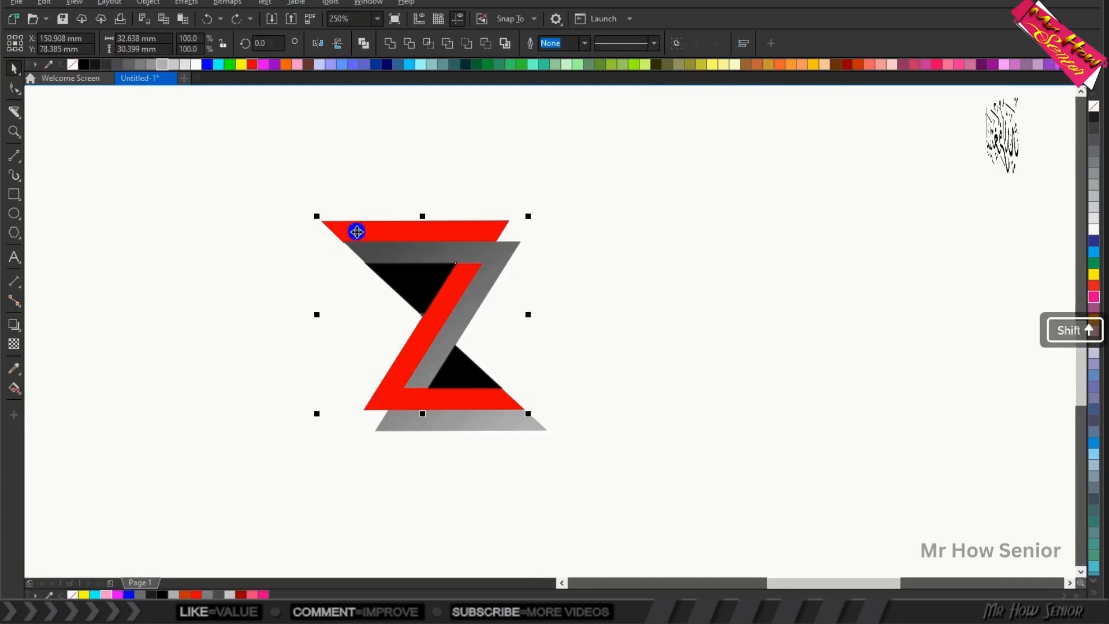
click(215, 232)
Step: Apply a linear gradient across the red Z from its upper arm to its lower arm, with red as the end colour
click(383, 393)
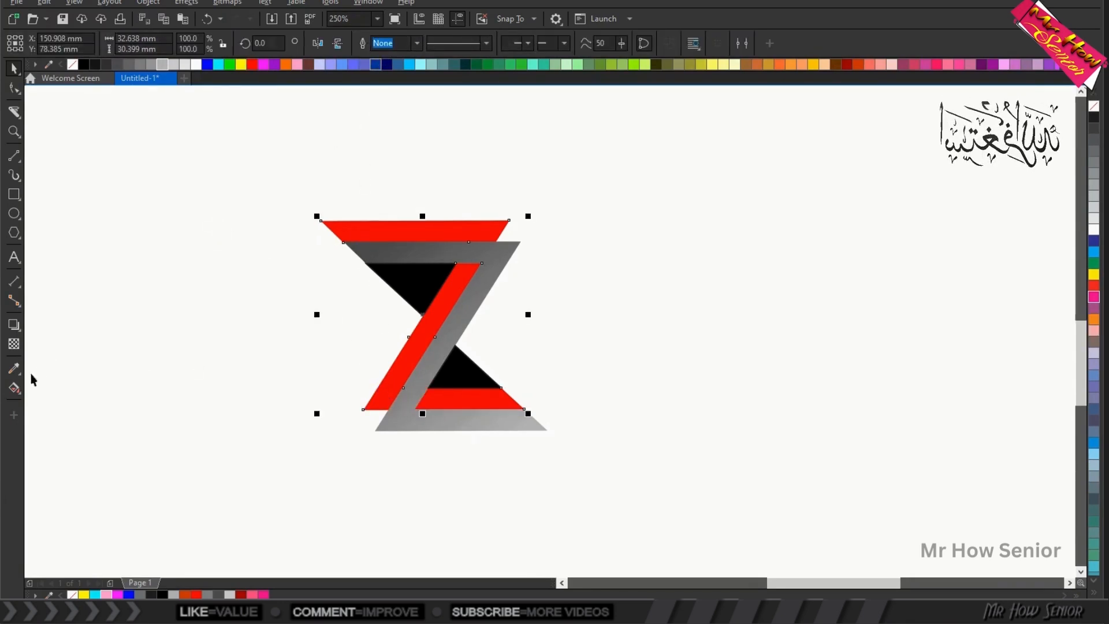
click(14, 387)
drag(345, 226, 494, 396)
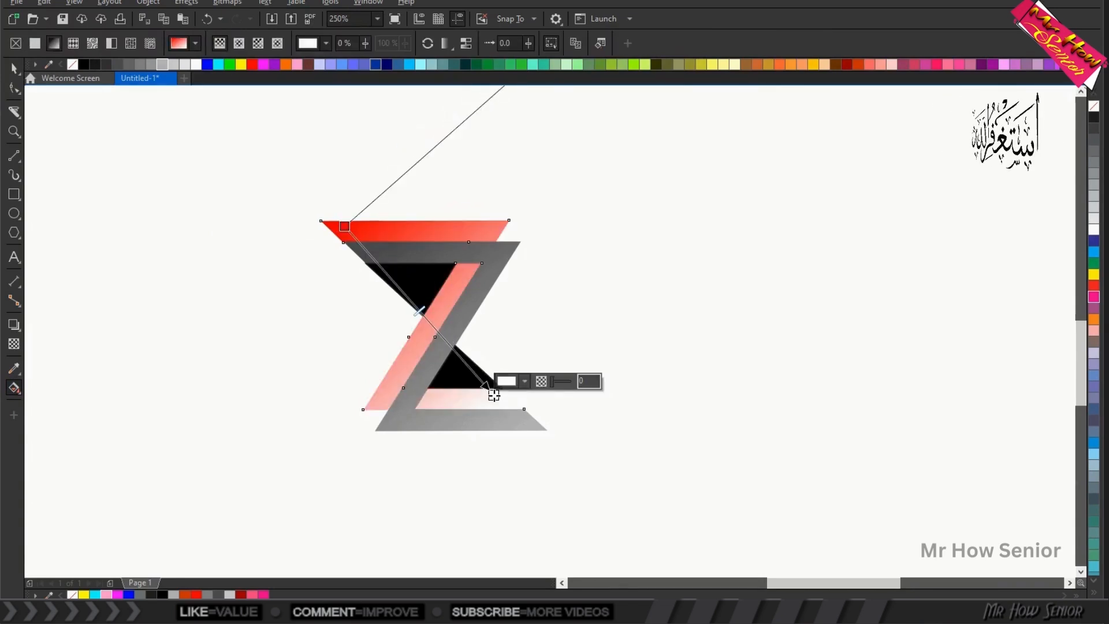
click(251, 63)
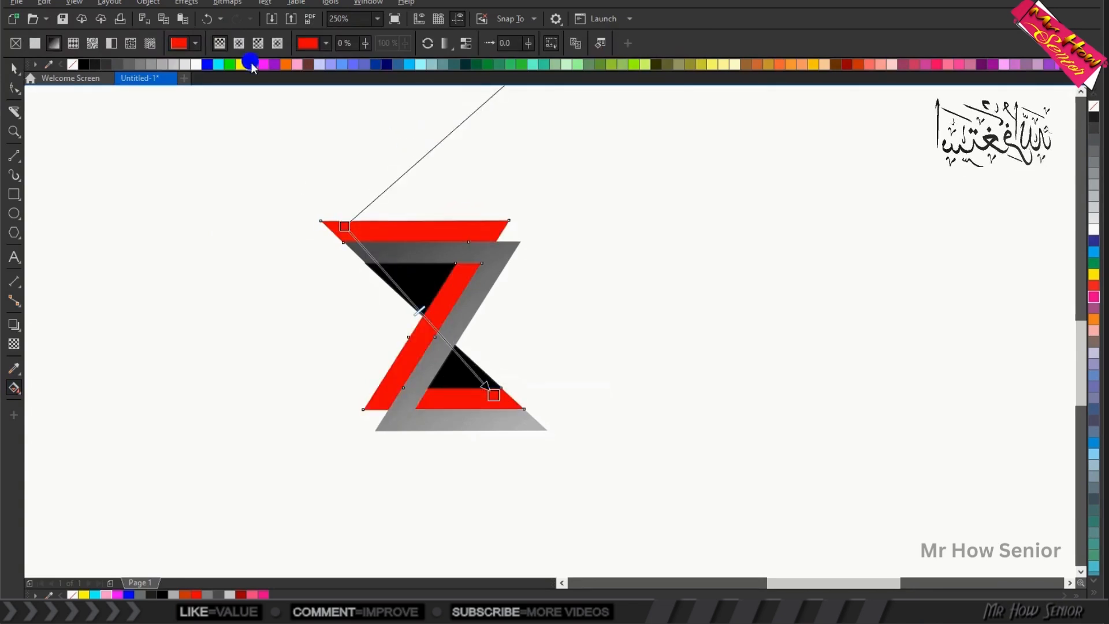
Step: Set the start colour of the red Z's gradient to a pink shade picked from the variations of red
click(343, 226)
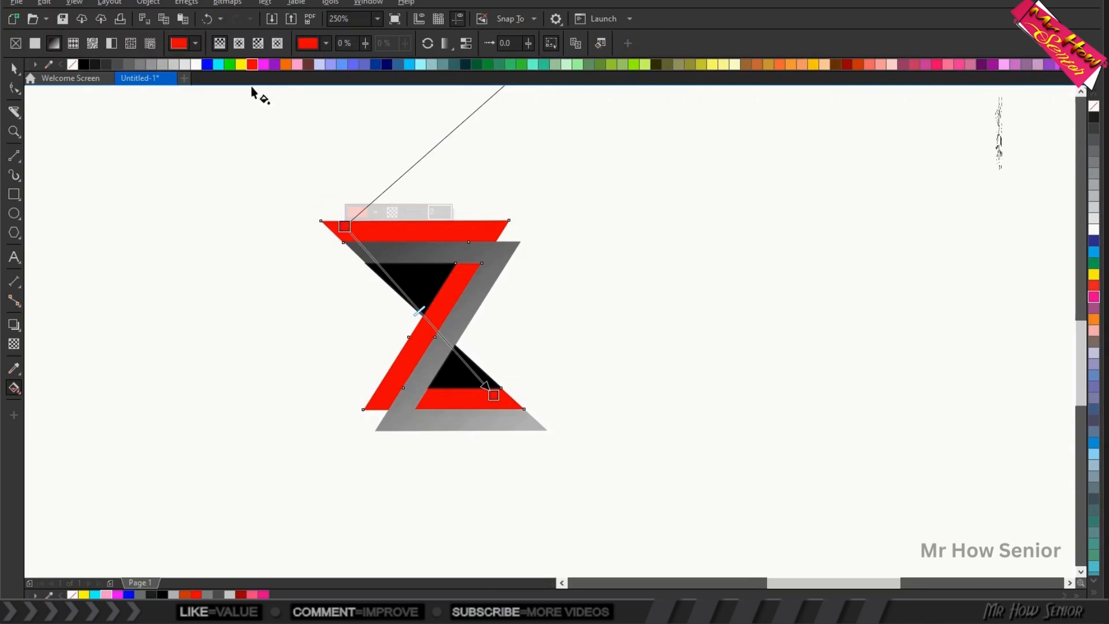
click(297, 64)
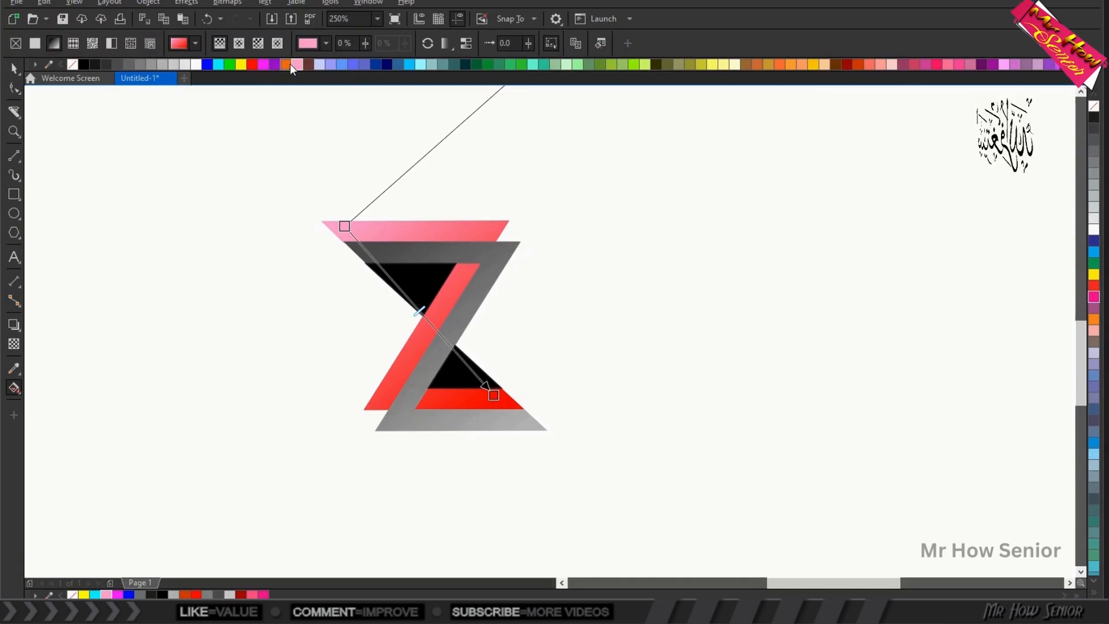
click(255, 65)
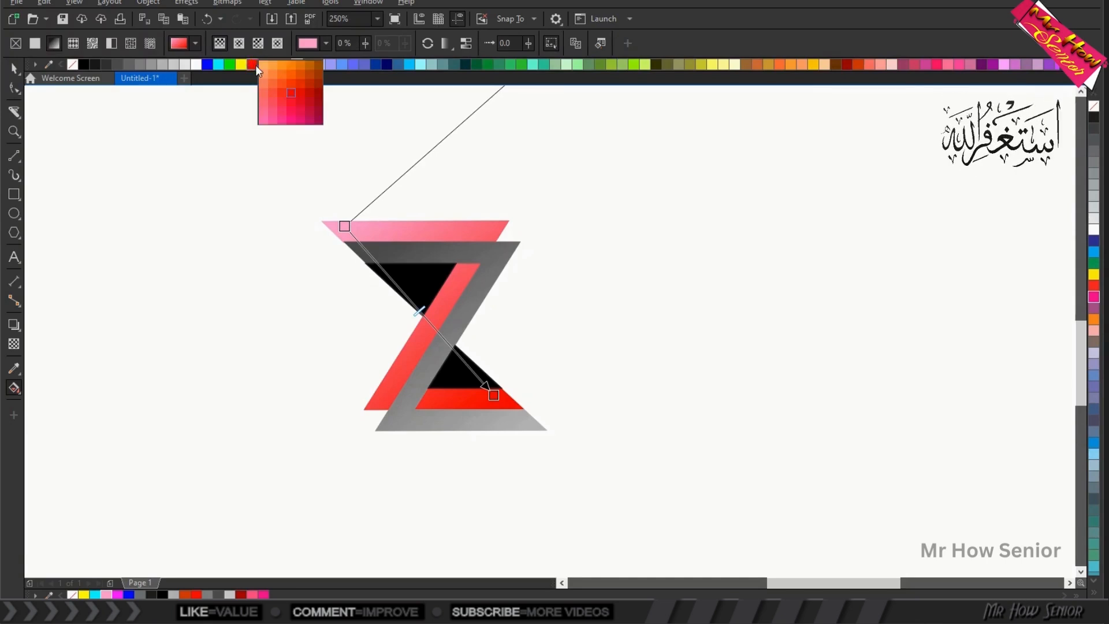
click(264, 118)
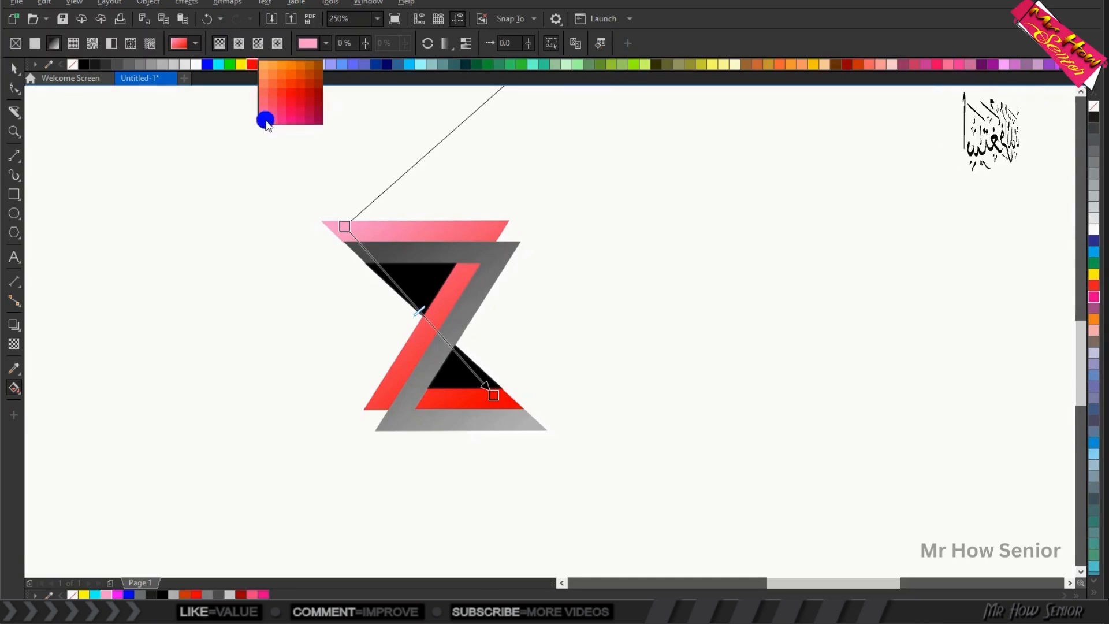
click(14, 66)
click(173, 225)
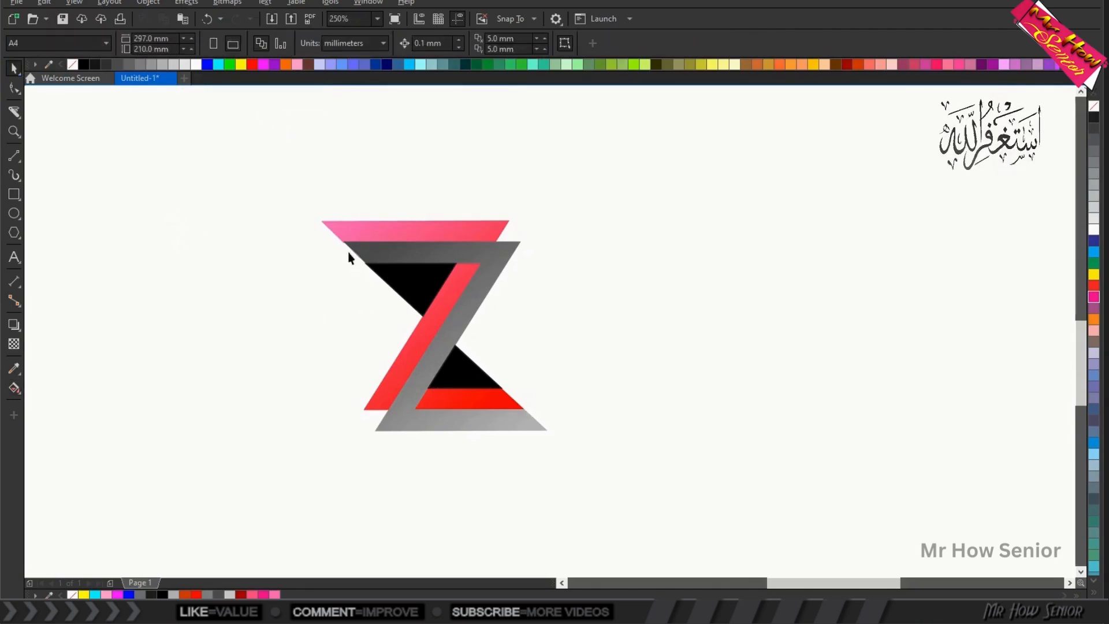
Step: Add a drop shadow to the pink-red Z, offset about 0.3 mm right and 0.2 mm down, with opacity 76
click(354, 231)
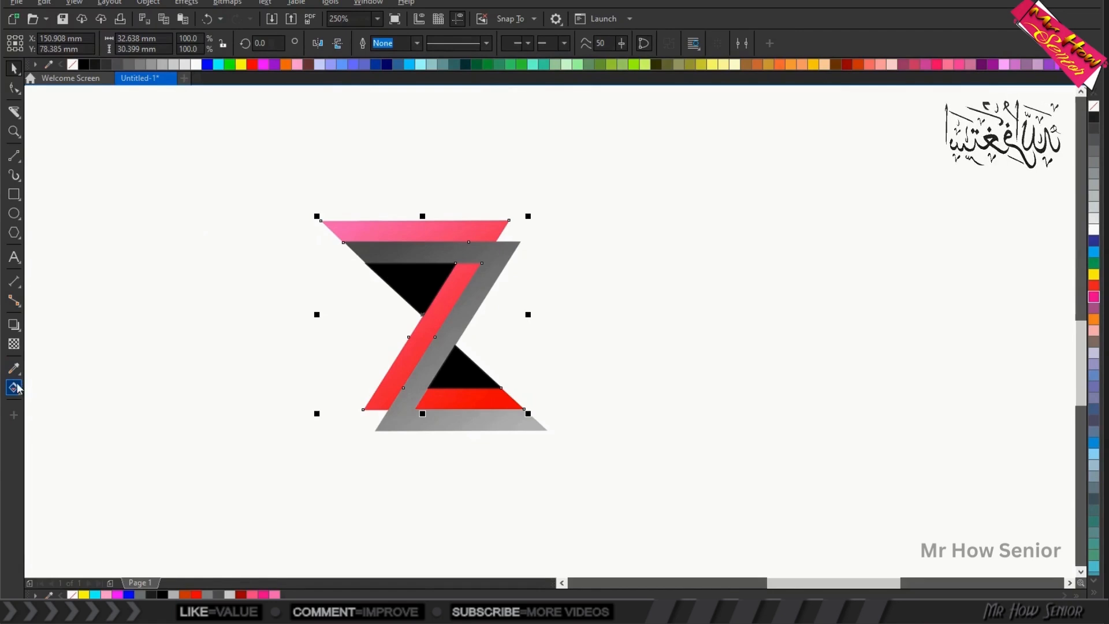
click(14, 327)
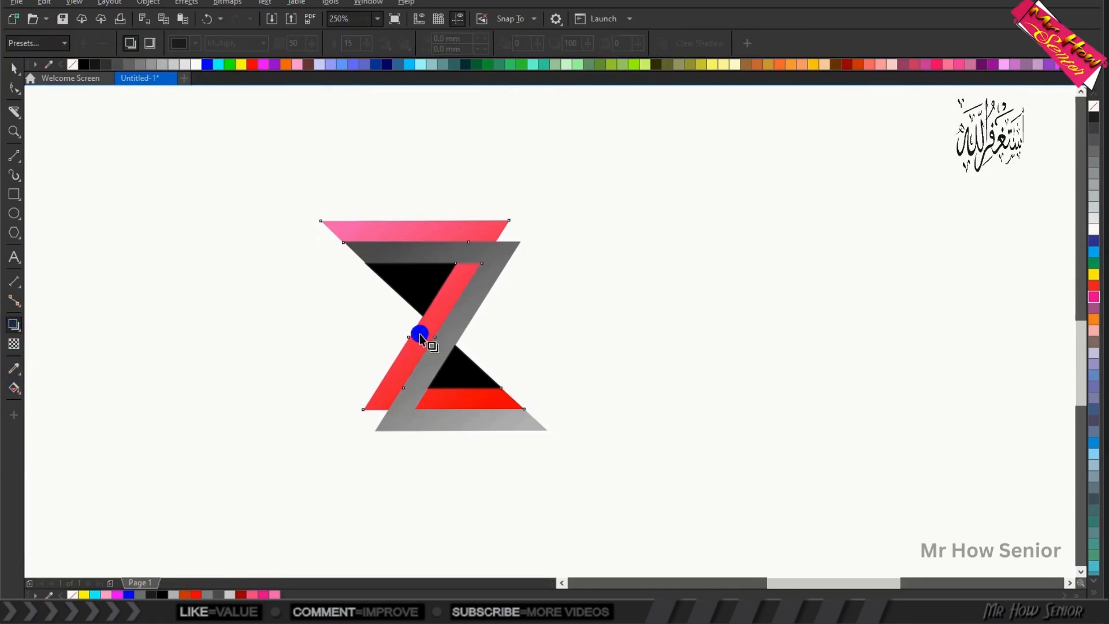
drag(419, 333, 526, 399)
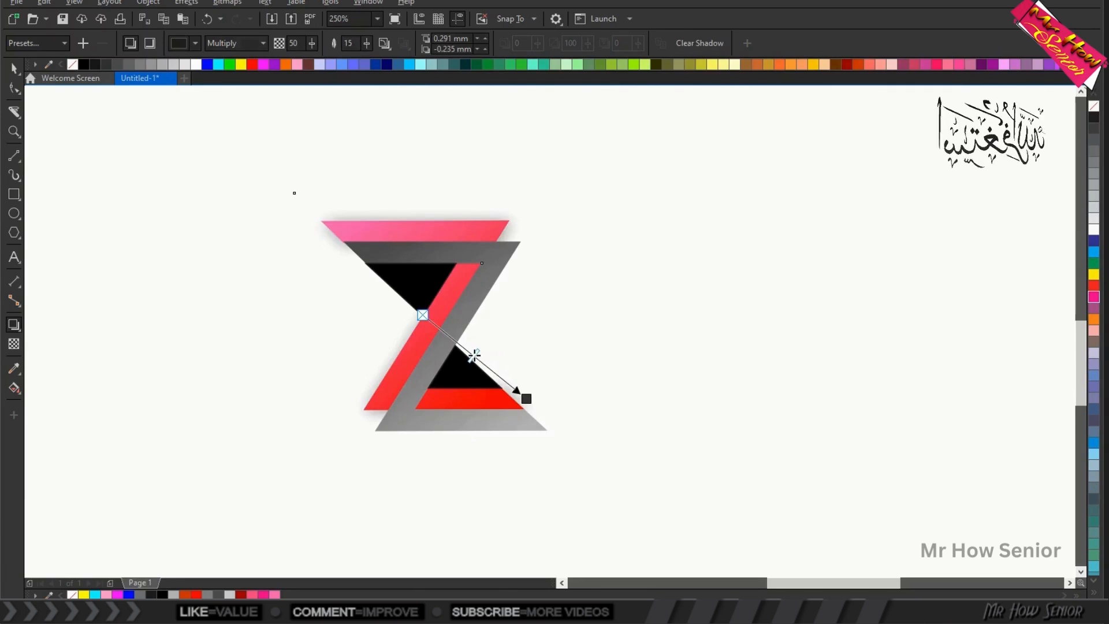
drag(473, 356, 501, 378)
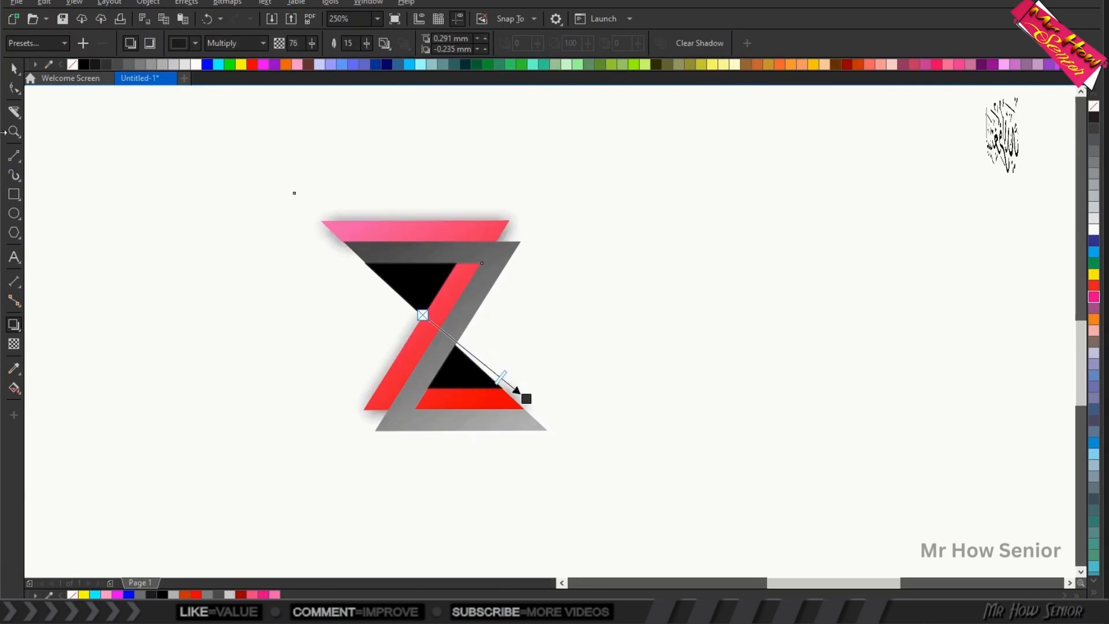
click(14, 68)
click(64, 148)
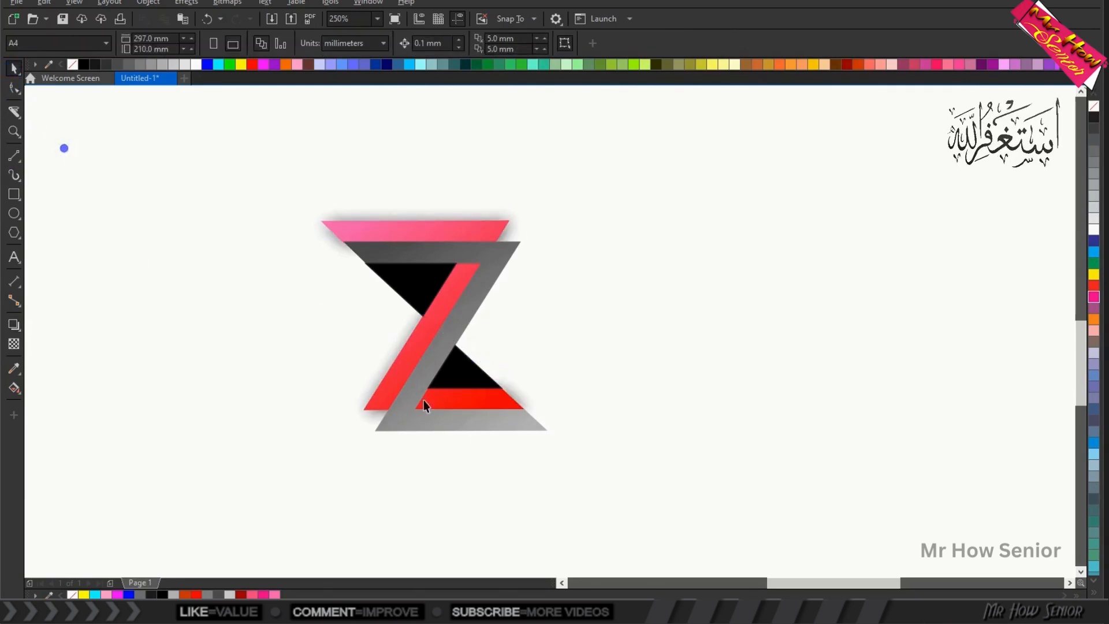
Step: Add a drop shadow to the grey Z, offset about 0.6 mm right and 0.5 mm down, with opacity 50 and feathering 15
click(404, 421)
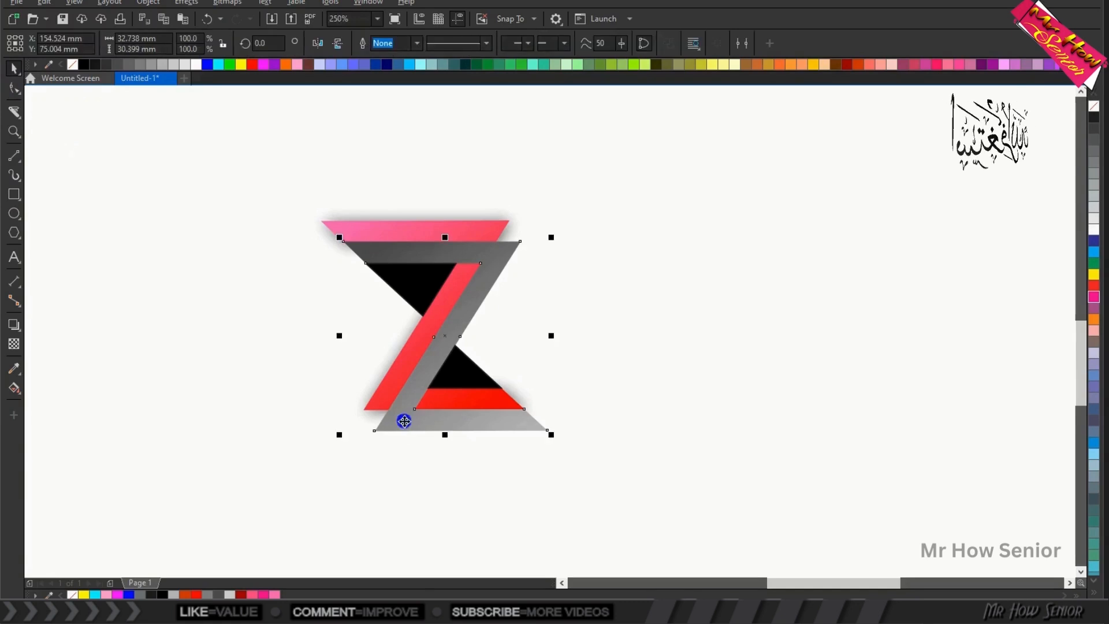
click(14, 327)
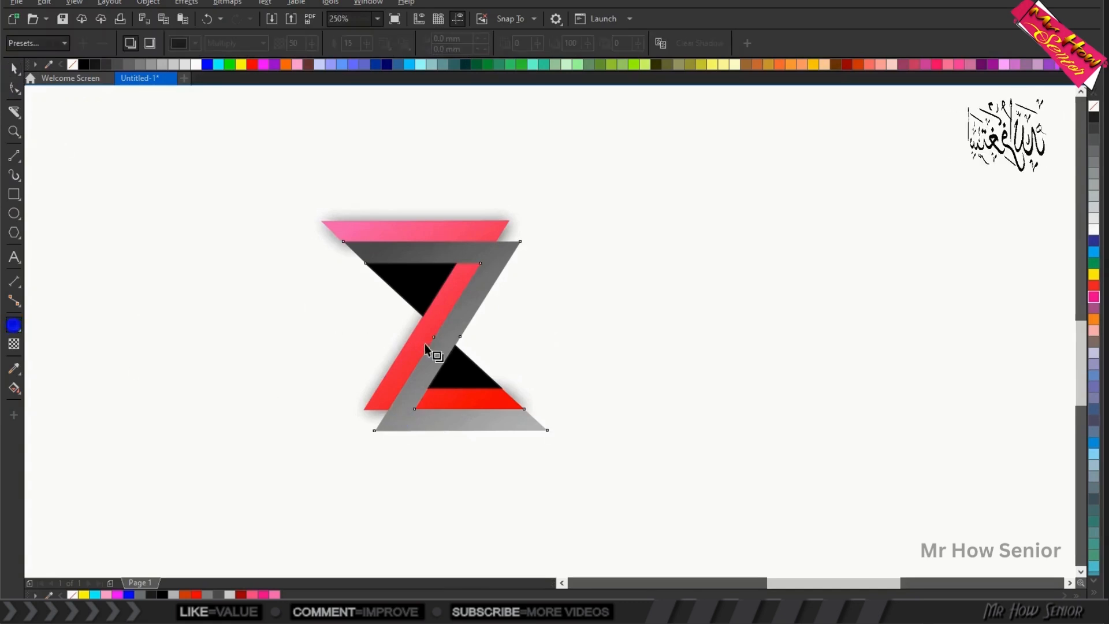
drag(434, 349, 548, 420)
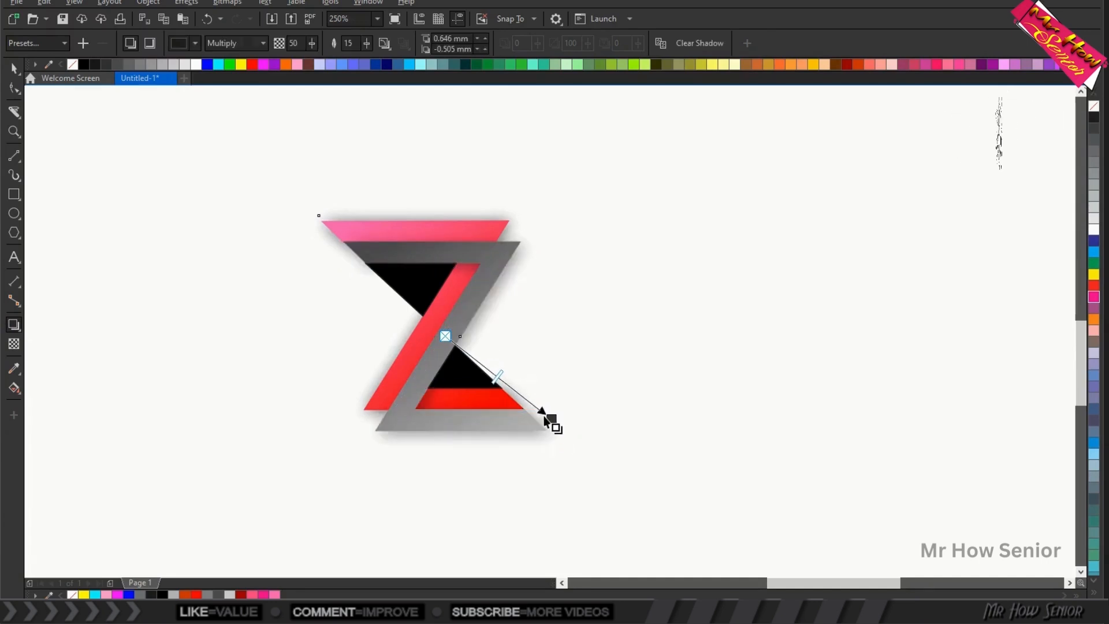
click(10, 70)
click(84, 147)
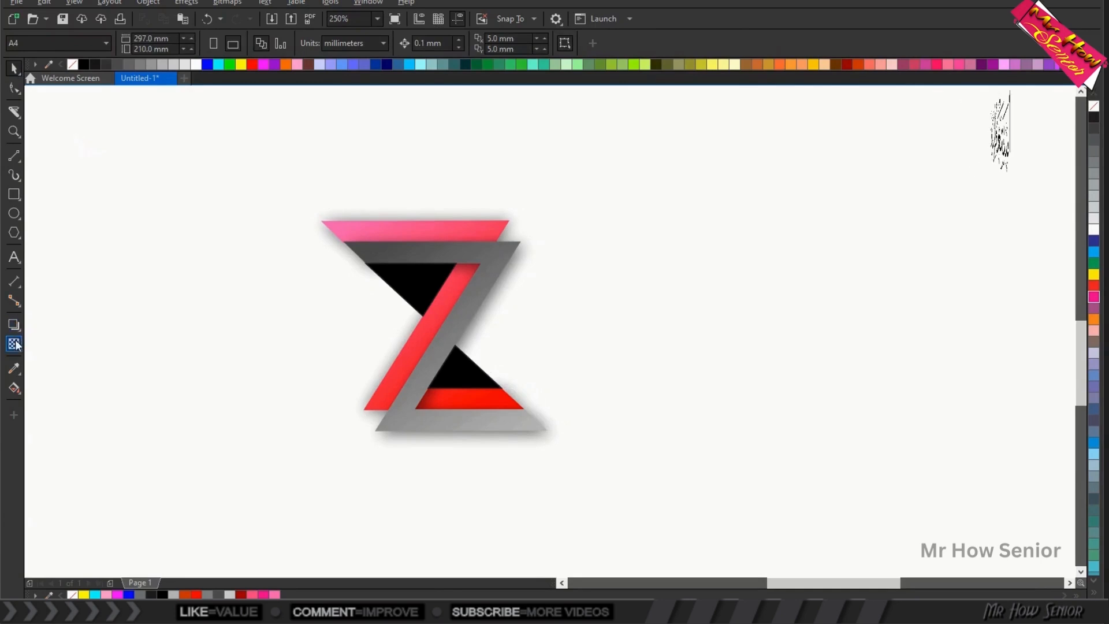
Step: Add the artistic text "Company Name here" in Arial 24 pt above the Z logo
click(14, 257)
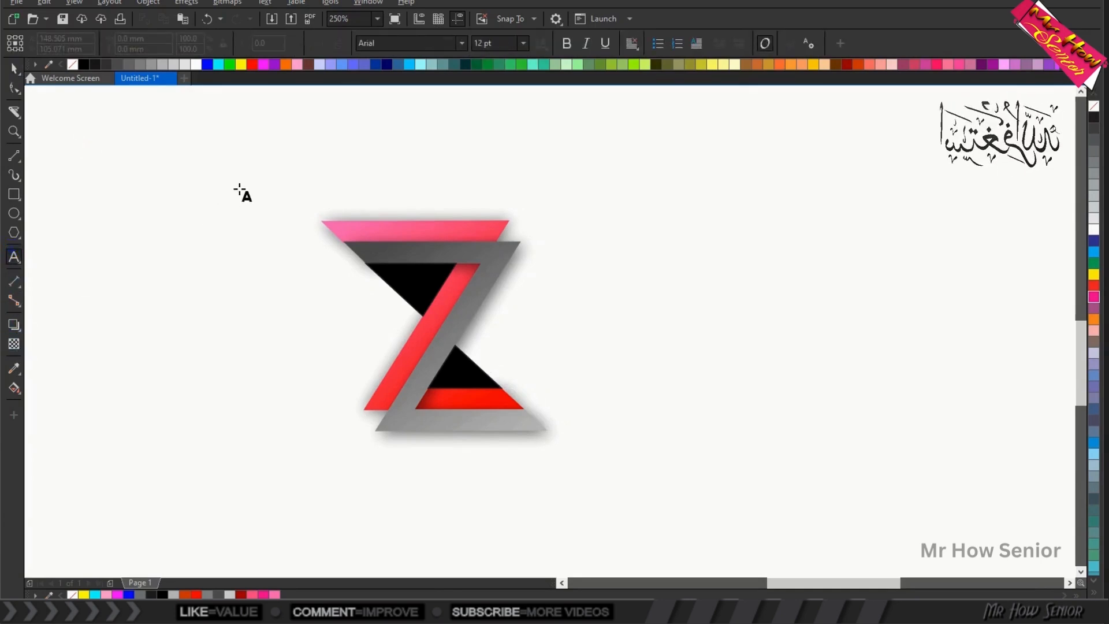
click(249, 169)
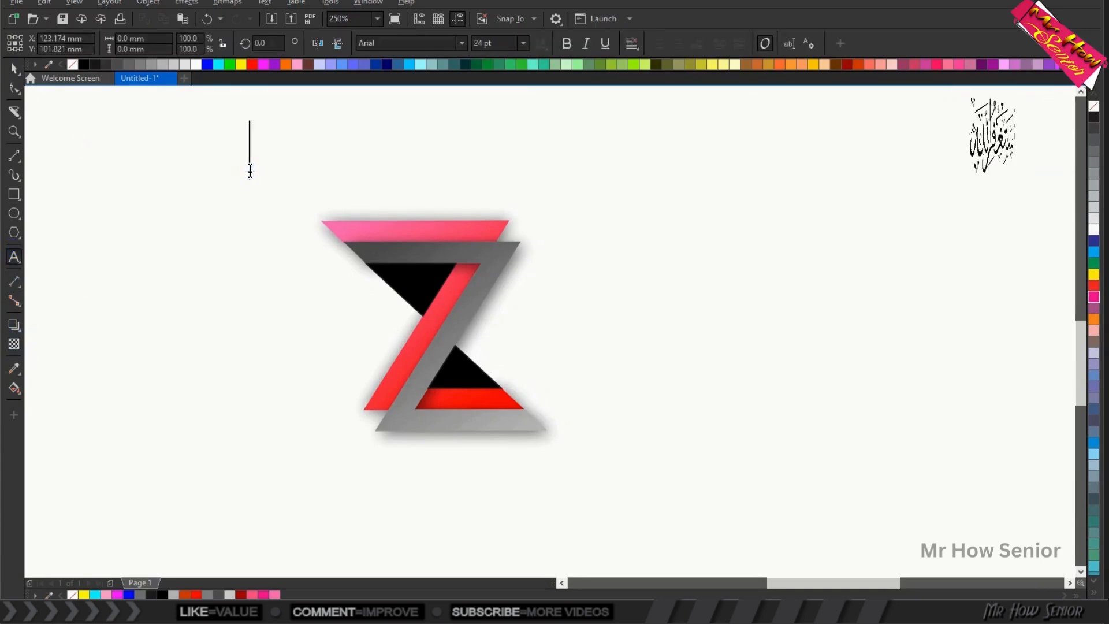
text(Com)
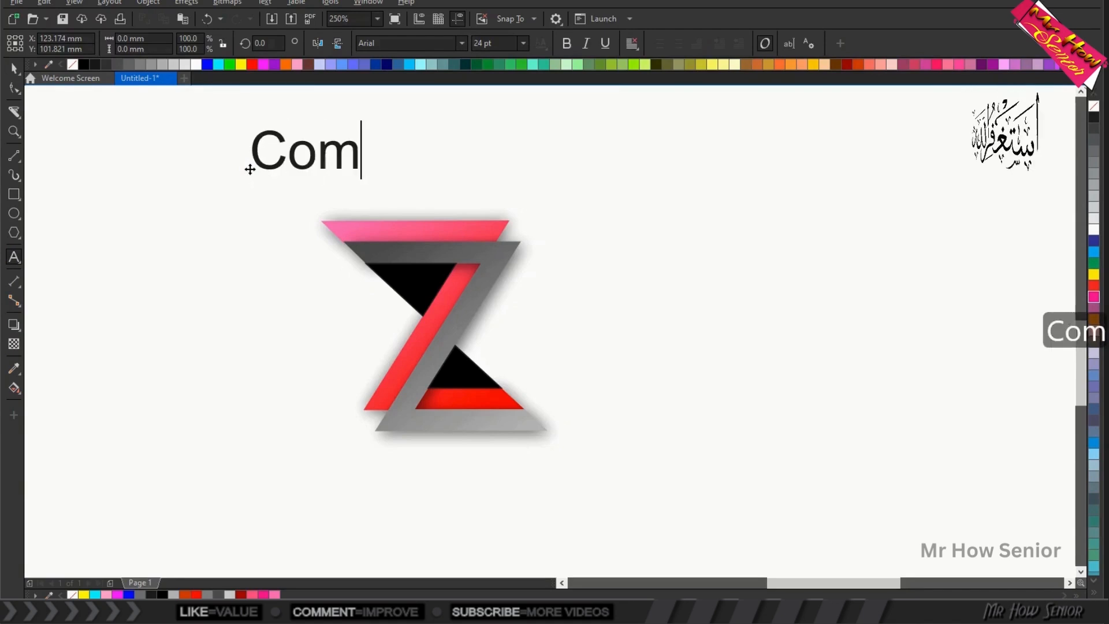
text(pany )
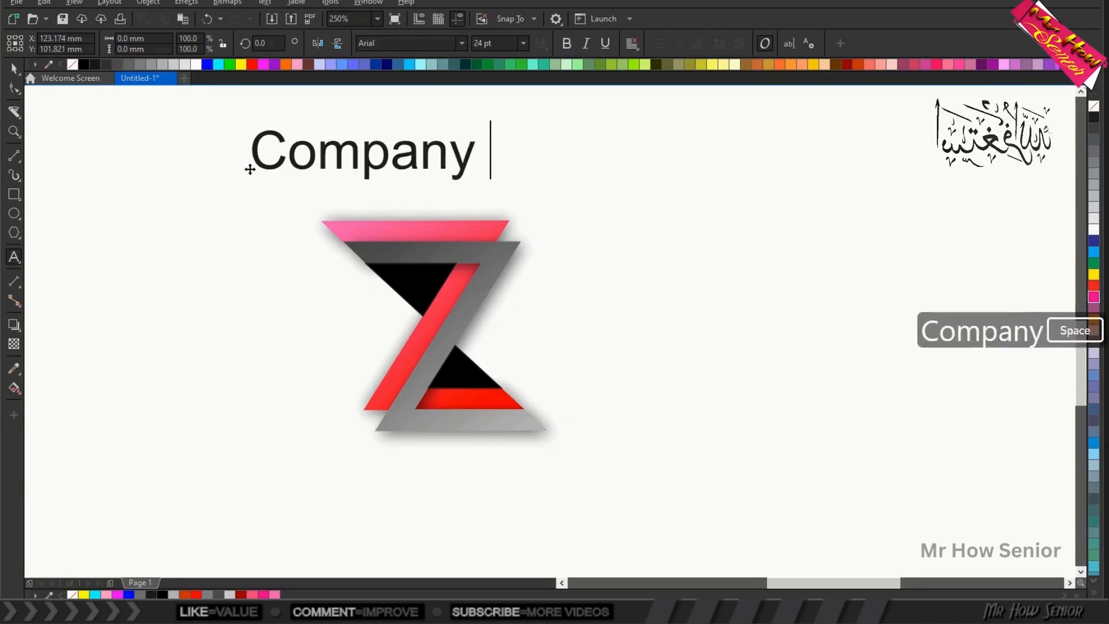
text(Name here)
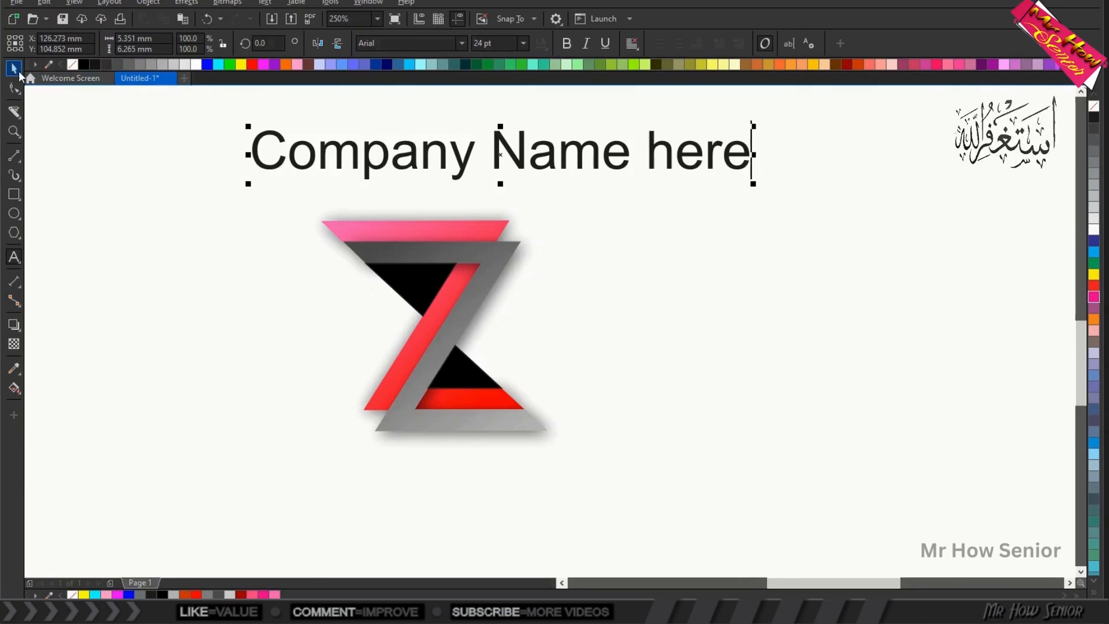
Step: Scale the company name text down to about 7.5 pt and place it beside the Z, on its right
click(15, 69)
drag(246, 126, 396, 155)
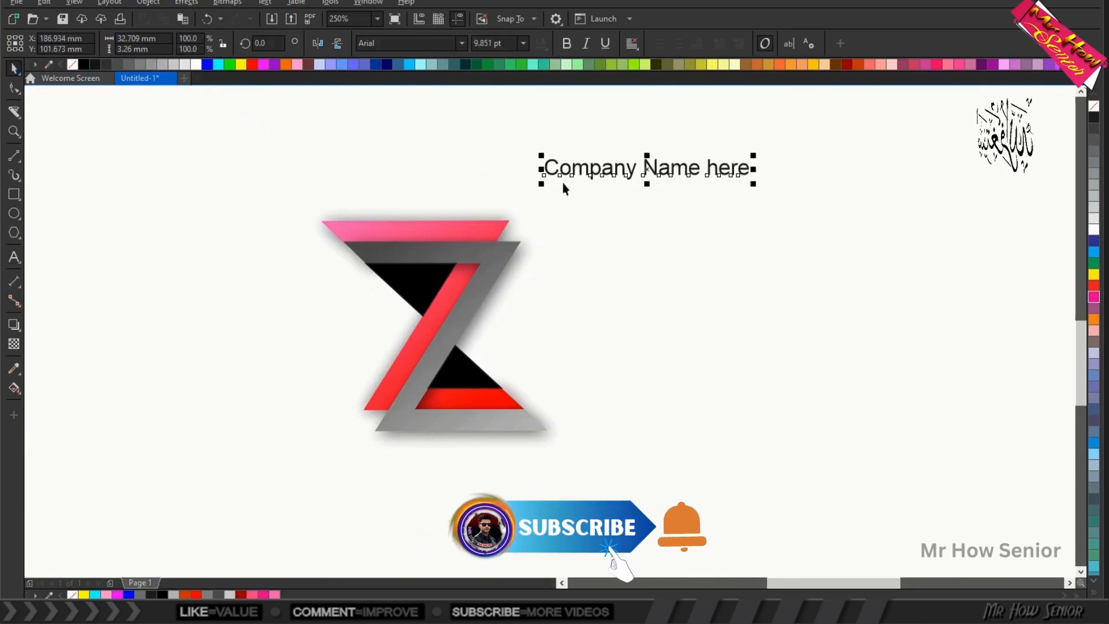
drag(649, 169, 635, 324)
Step: Rotate the company name text to about 59° so it slants parallel to the Z's diagonal
click(636, 324)
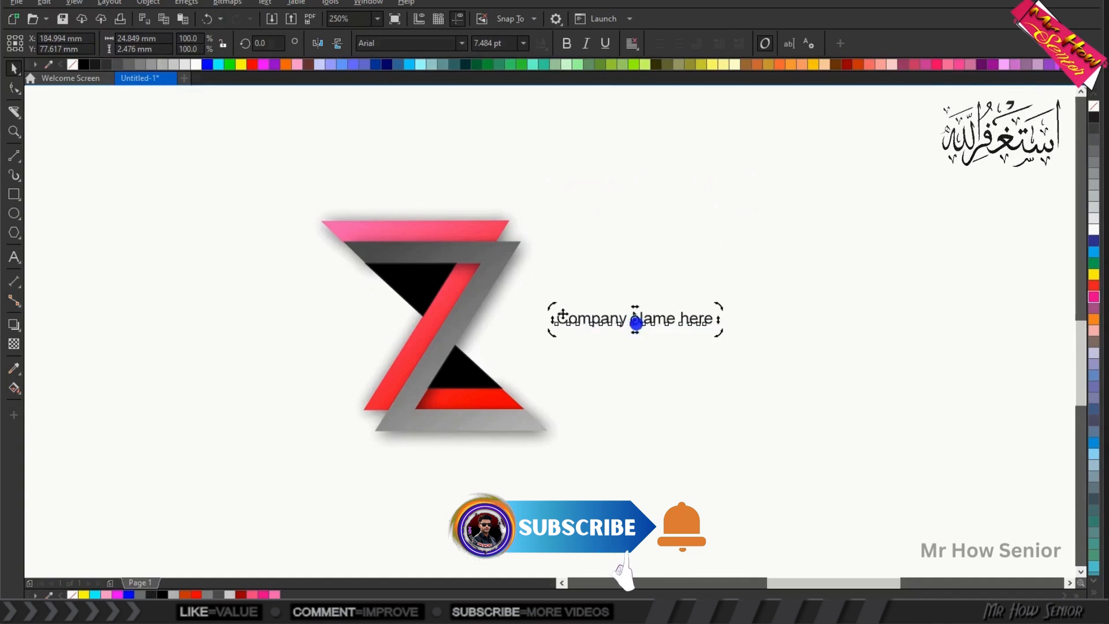
drag(555, 312, 587, 354)
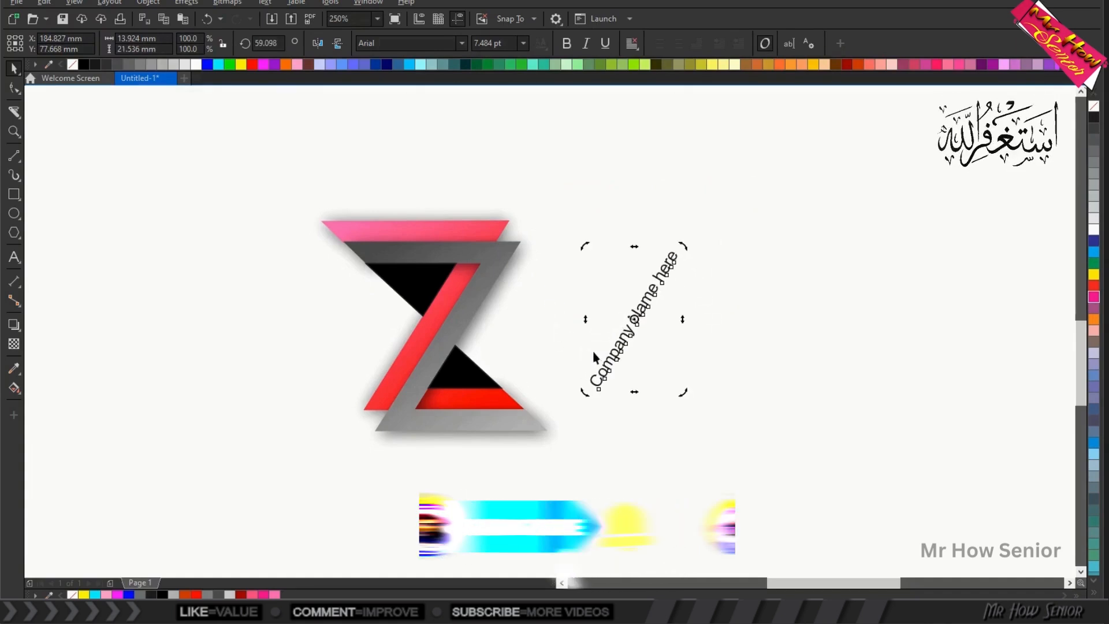
click(525, 305)
Step: Move the company name text onto the red Z's diagonal band and fine-tune its rotation to about 57.6°
click(630, 319)
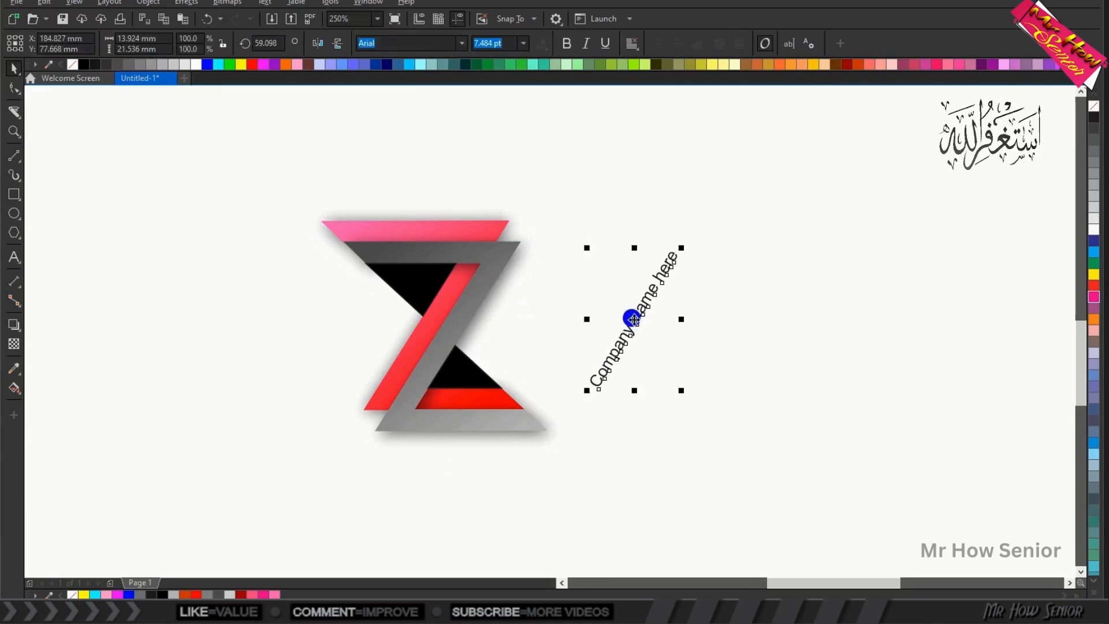
drag(630, 319, 428, 338)
scroll(427, 337, up, 2)
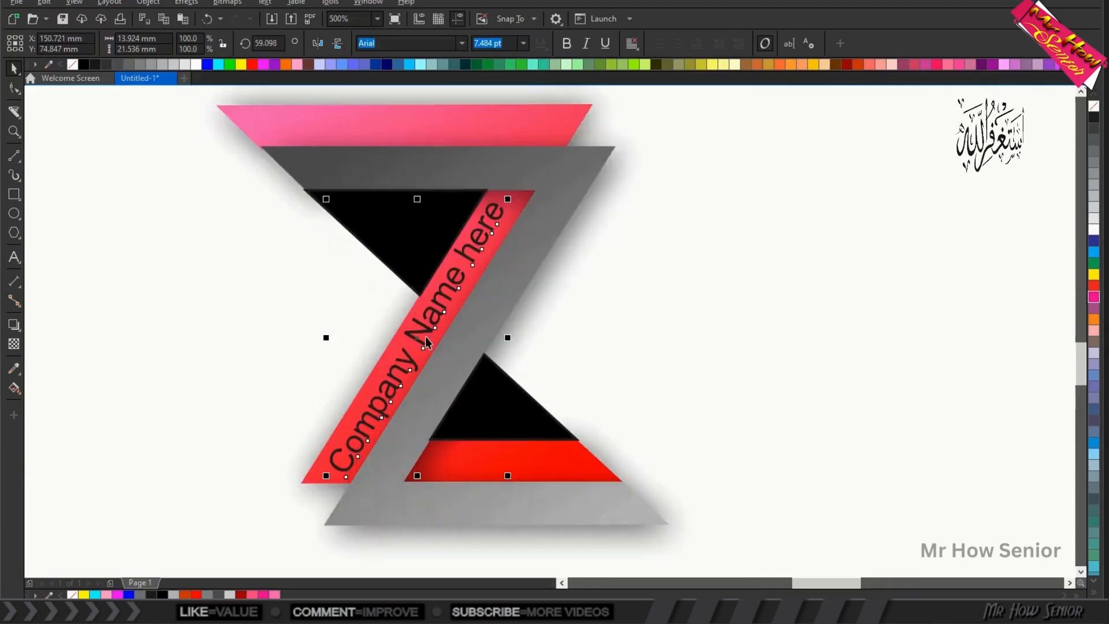
click(427, 342)
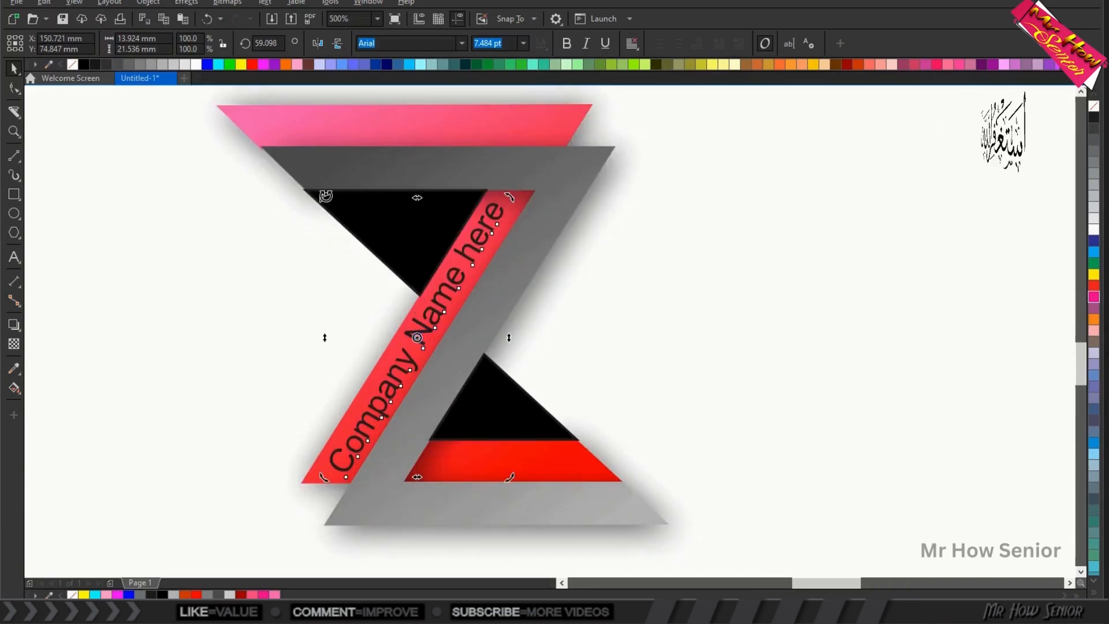
drag(326, 196, 328, 196)
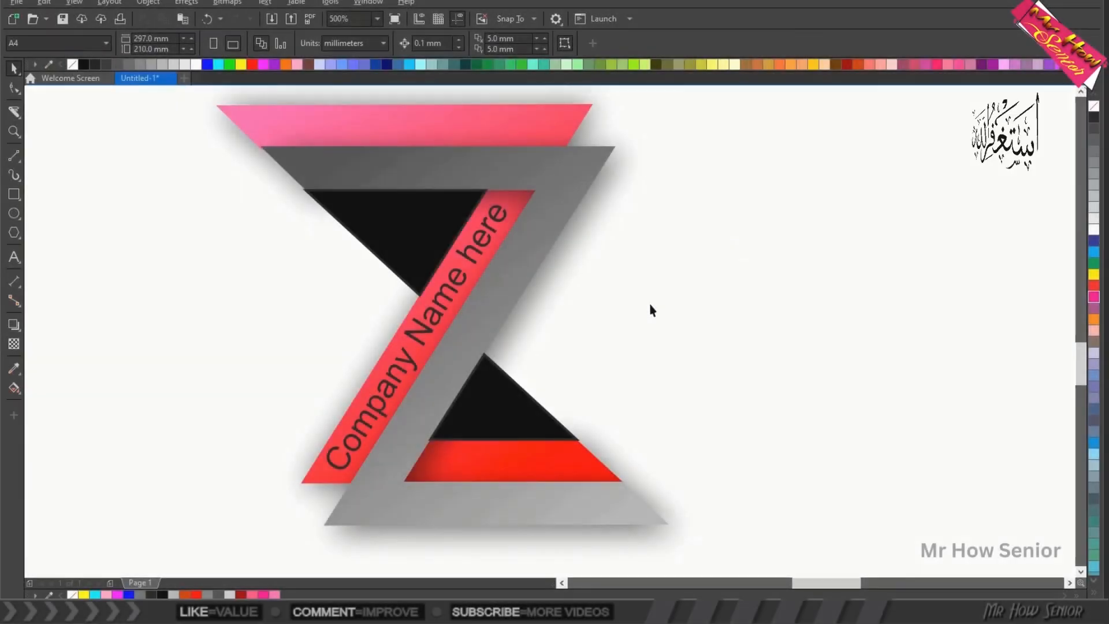
click(749, 262)
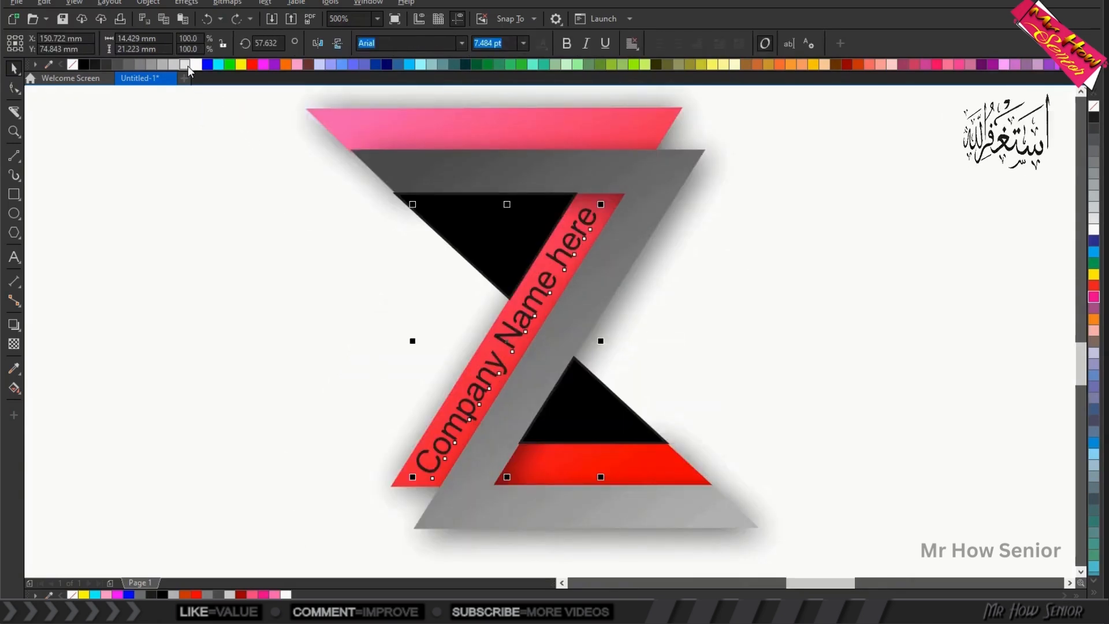
Step: Fill the company name text on the red diagonal with white and deselect it
click(193, 64)
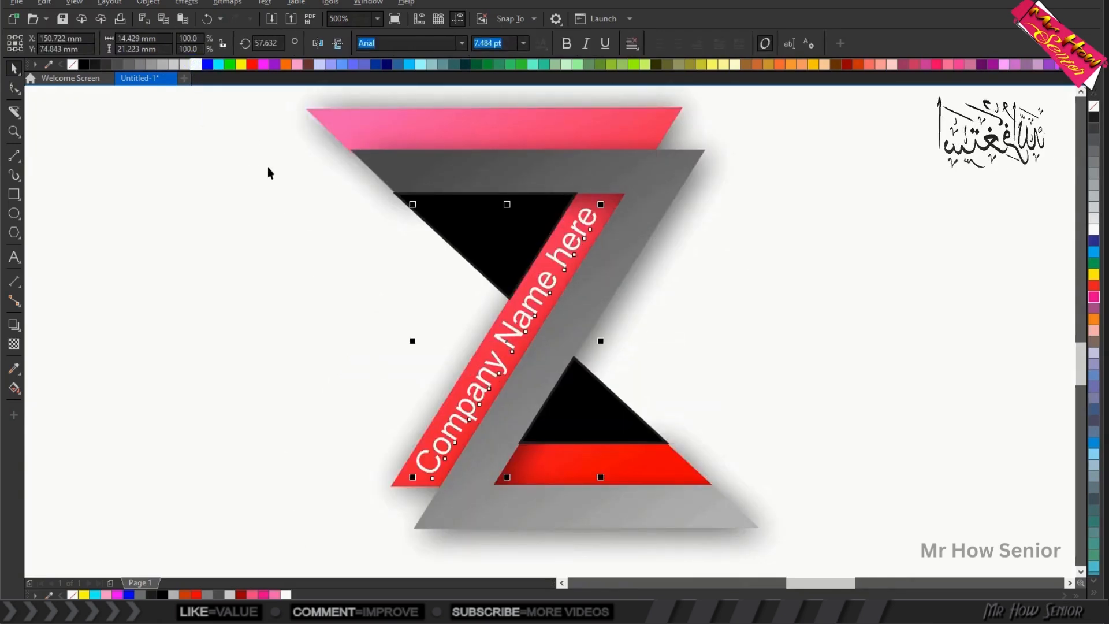
click(268, 168)
click(136, 299)
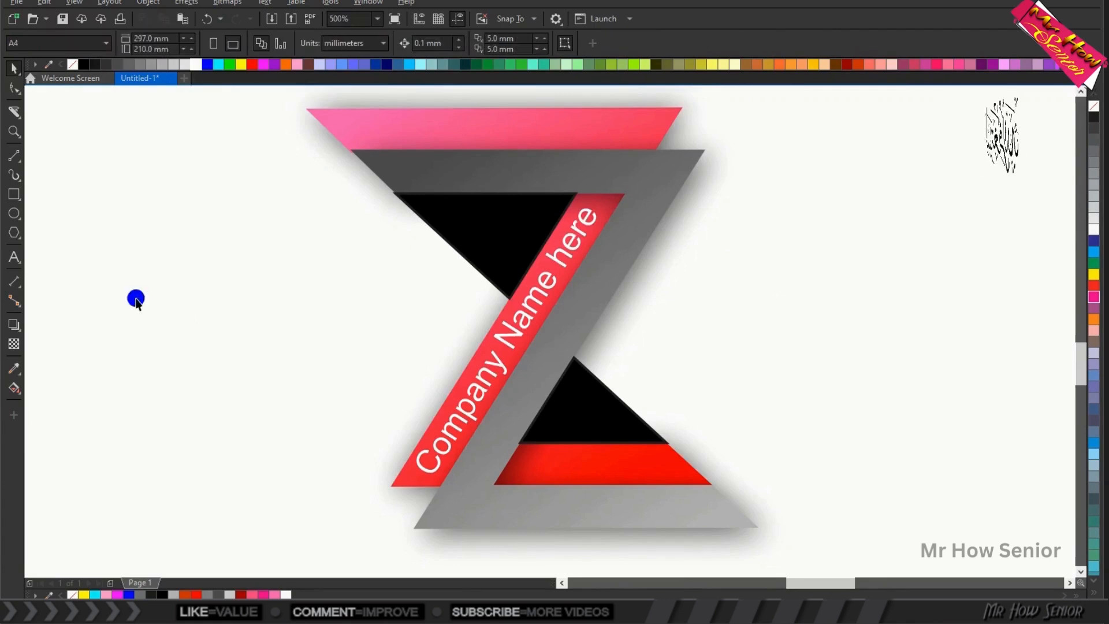
scroll(104, 315, right, 2)
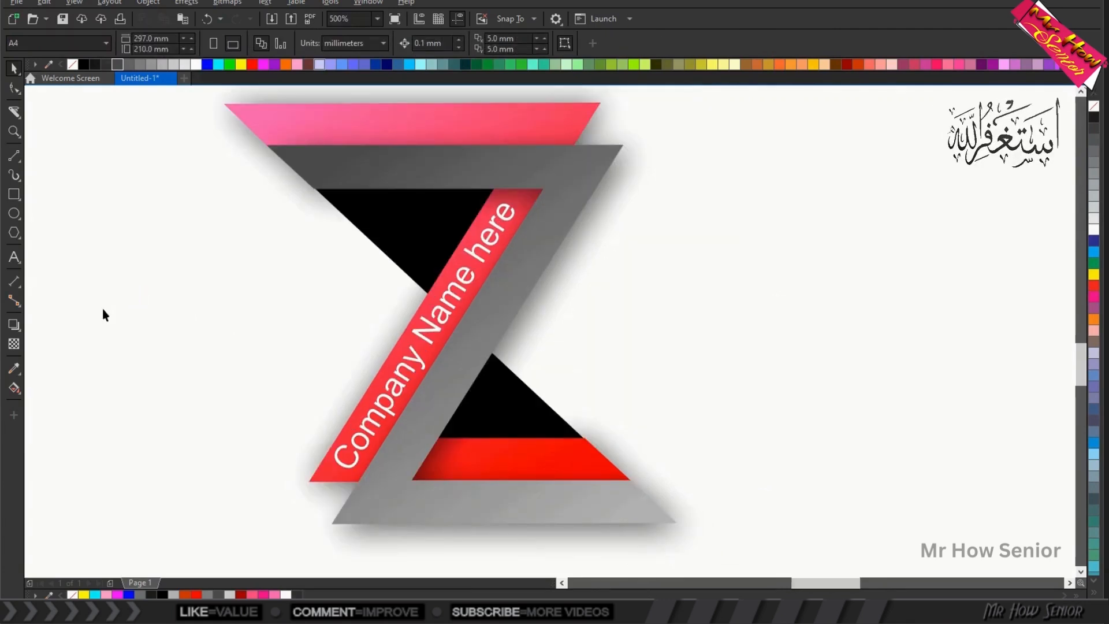